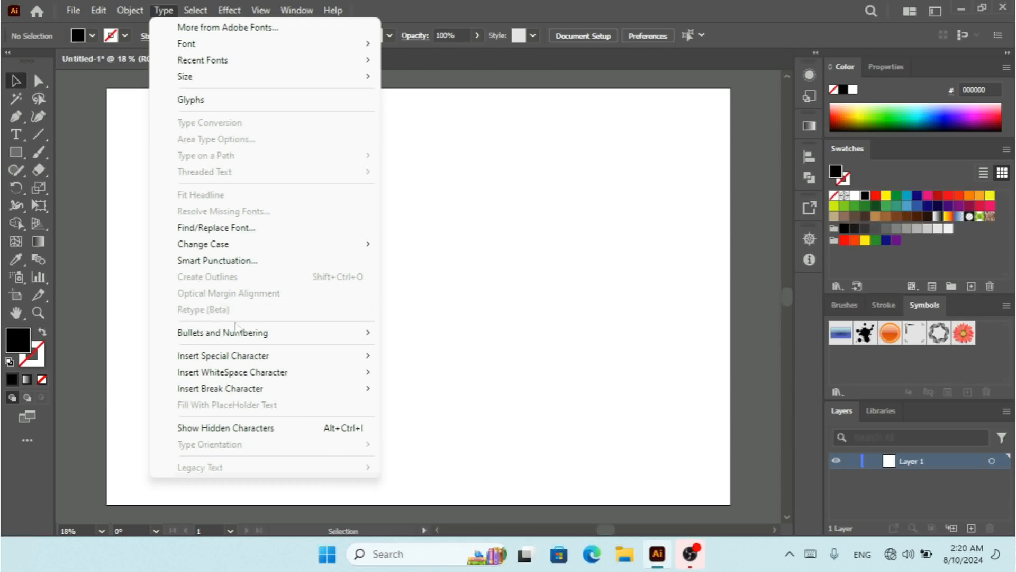
mouse_move(238, 333)
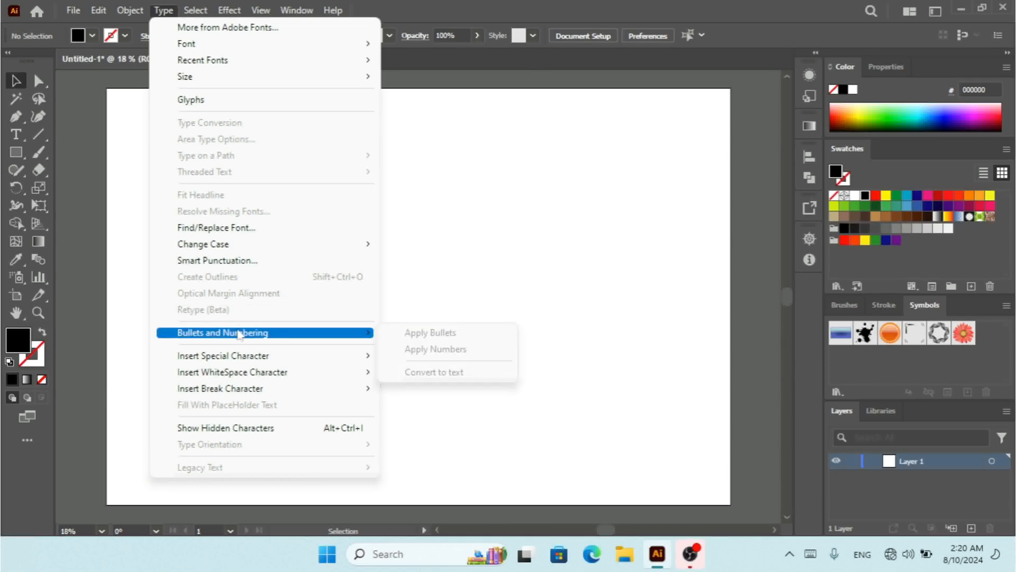
mouse_move(264, 355)
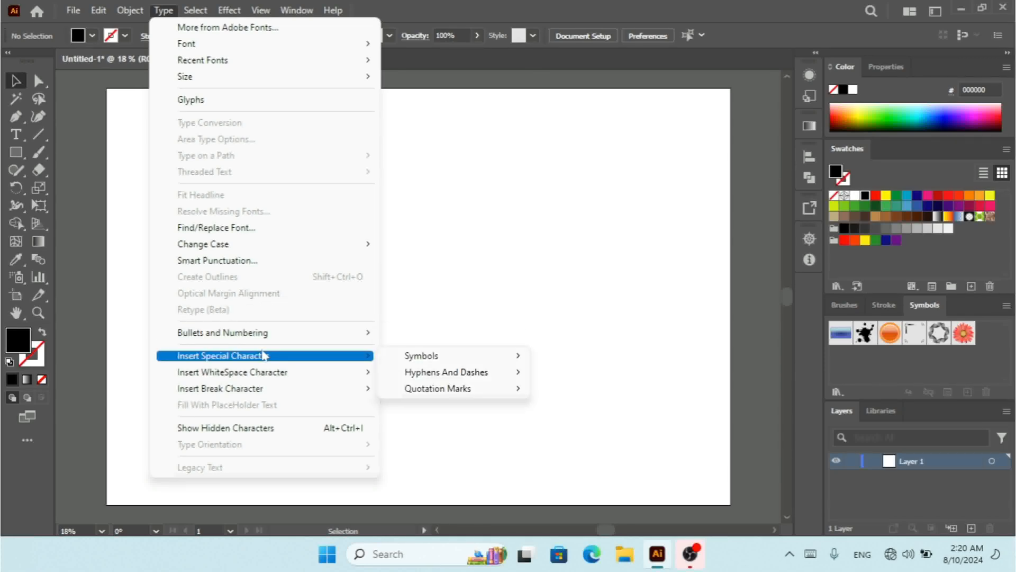
mouse_move(271, 372)
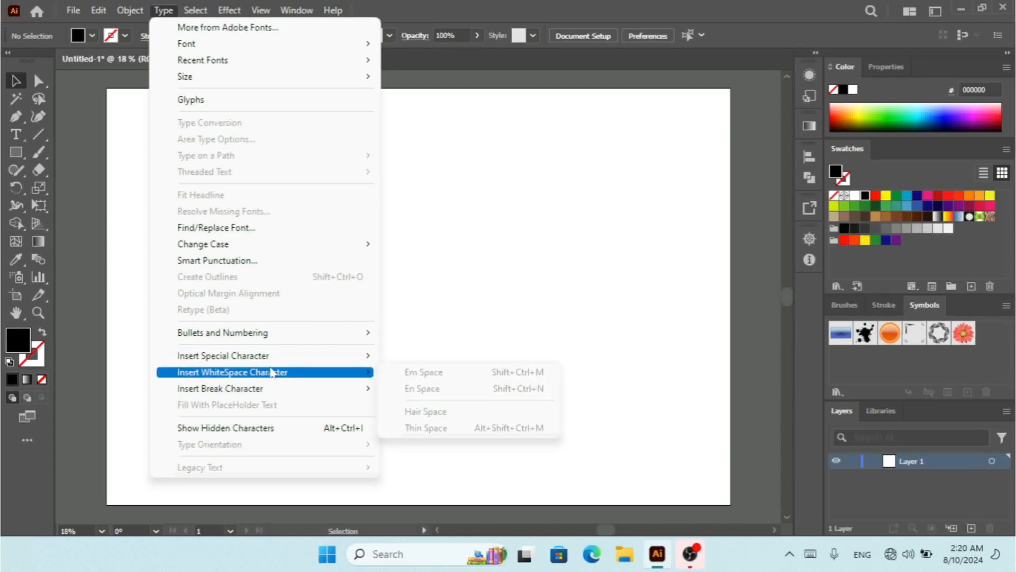
mouse_move(263, 390)
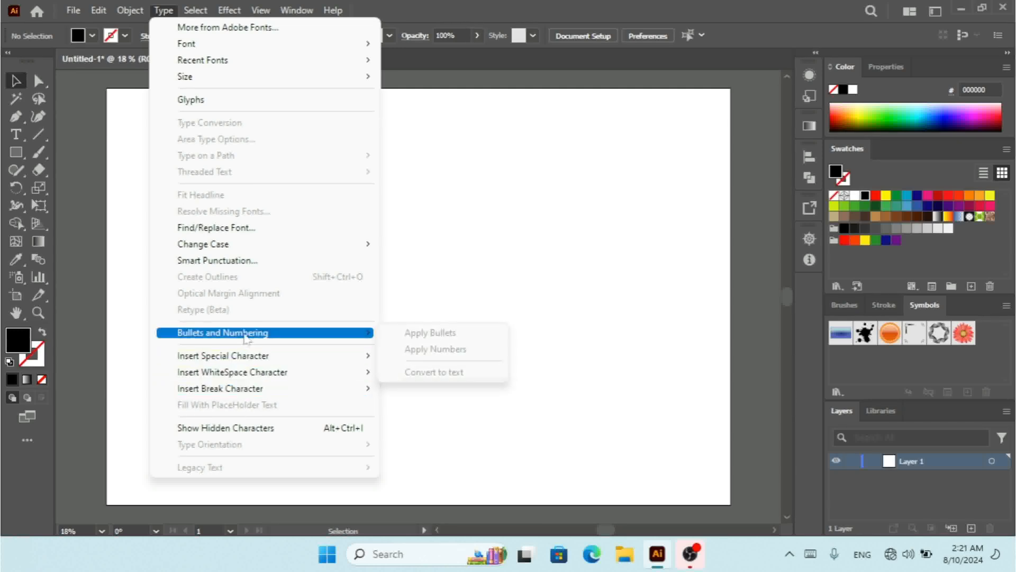
left_click(472, 233)
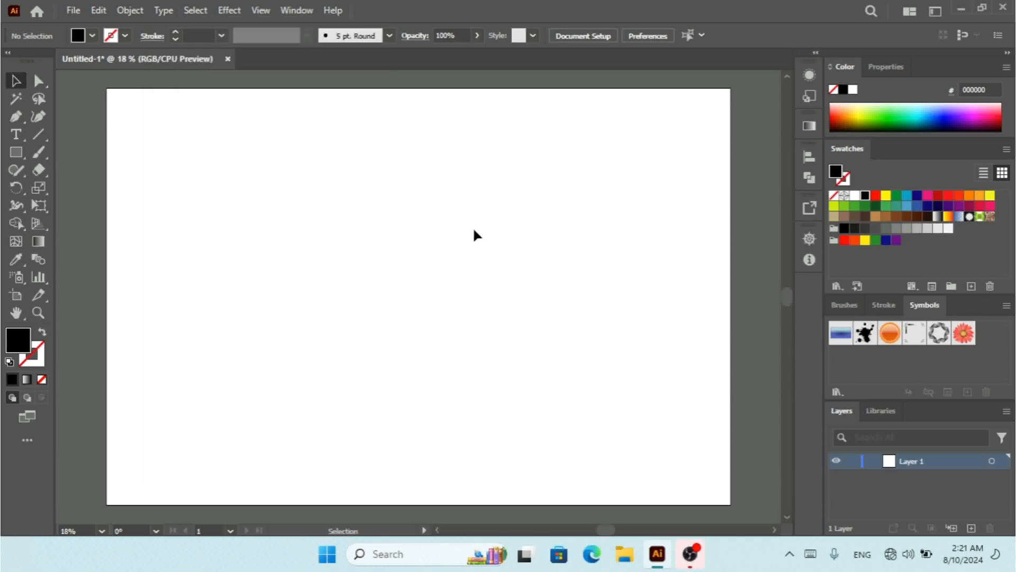
- Create a large area-type box with placeholder text covering most of the artboard
left_click(14, 135)
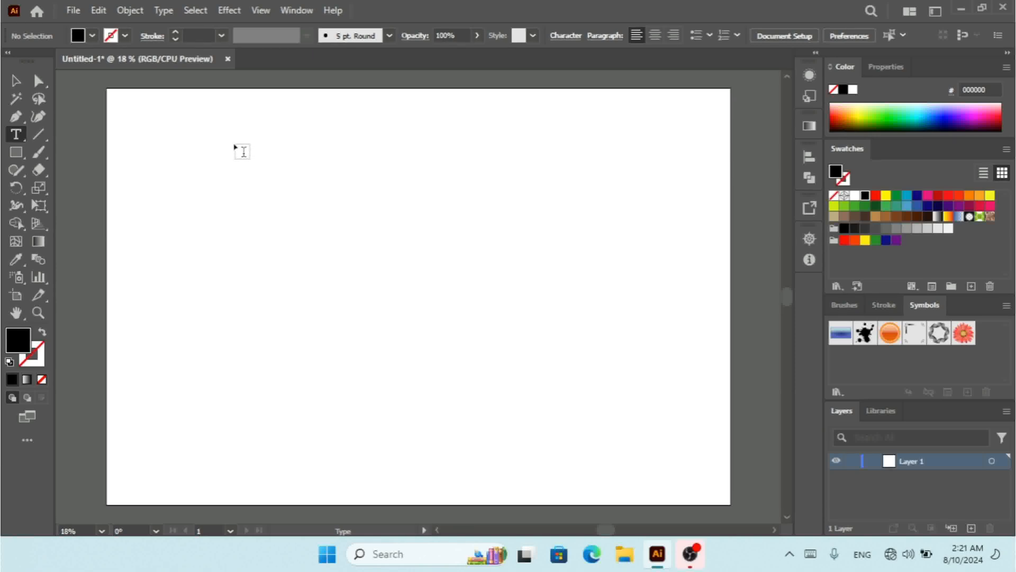
left_click_drag(201, 145, 673, 445)
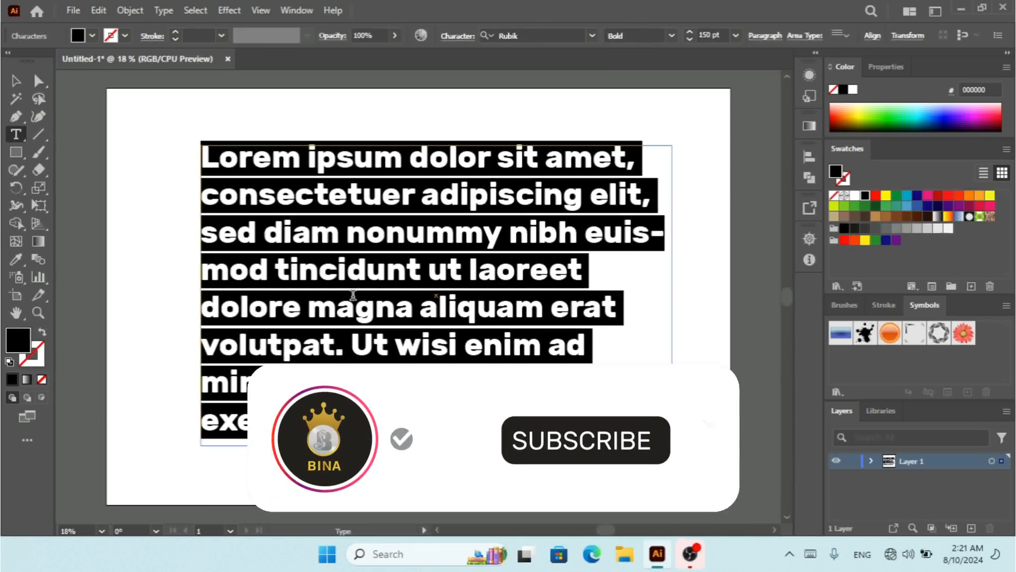
left_click(265, 224)
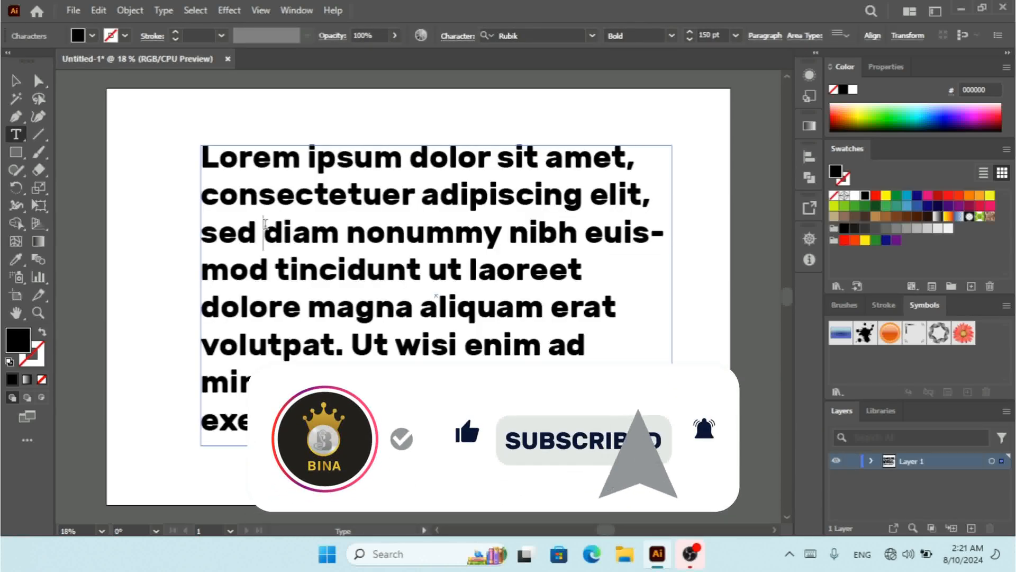
- Apply bullets to the whole placeholder text and start a second bulleted paragraph after "amet,"
left_click_drag(635, 425, 204, 166)
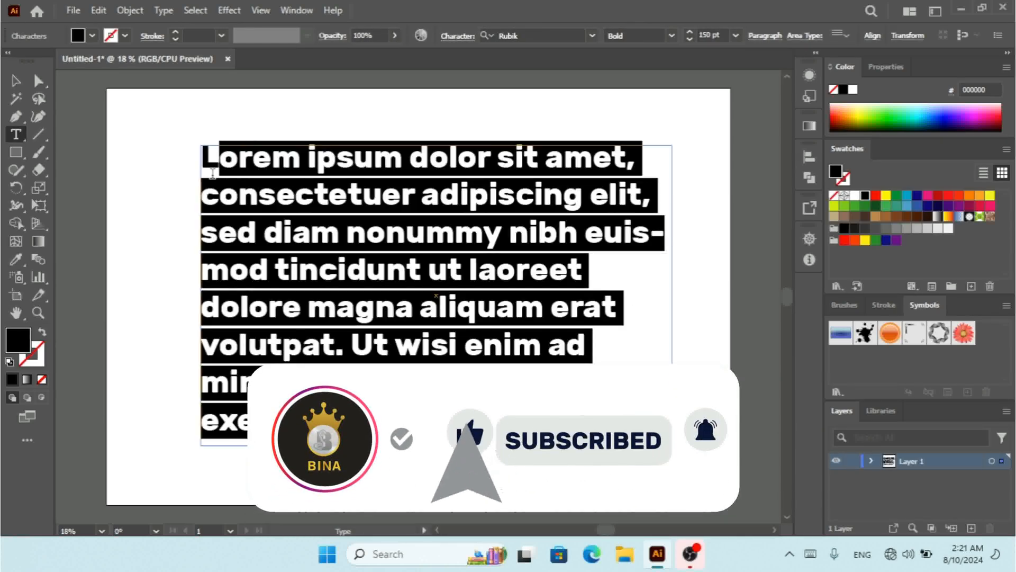
left_click(163, 10)
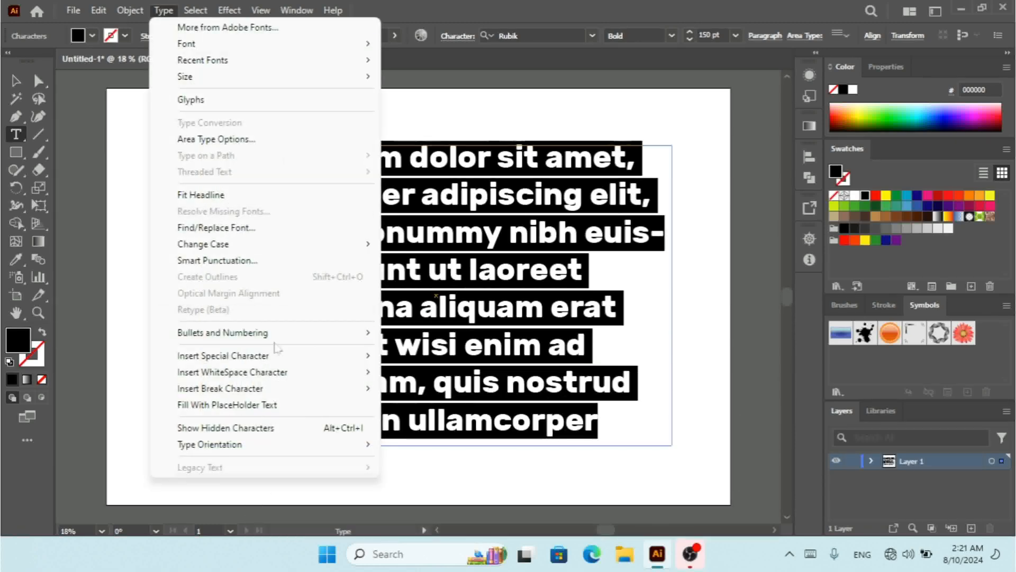
mouse_move(286, 341)
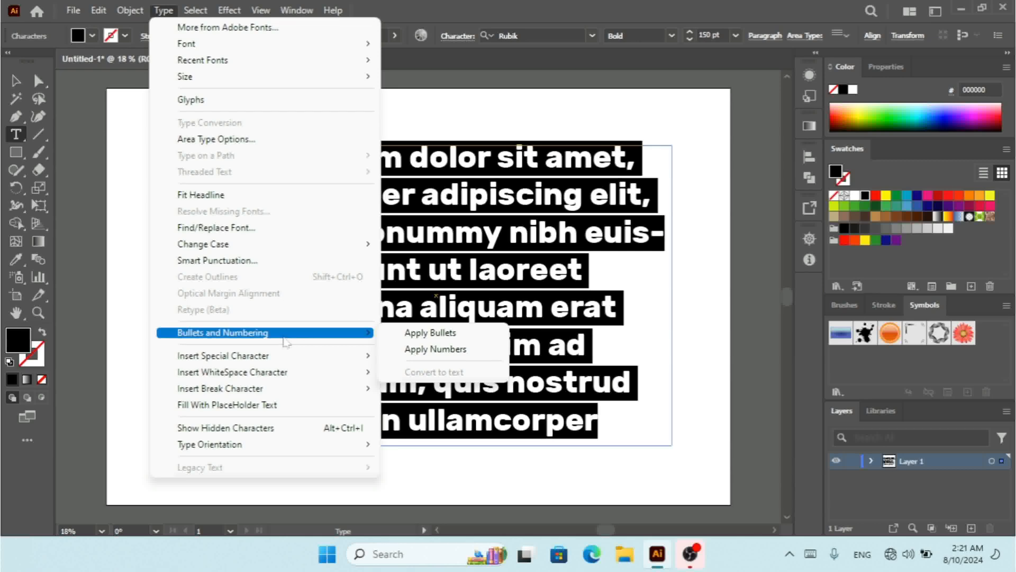
left_click(453, 333)
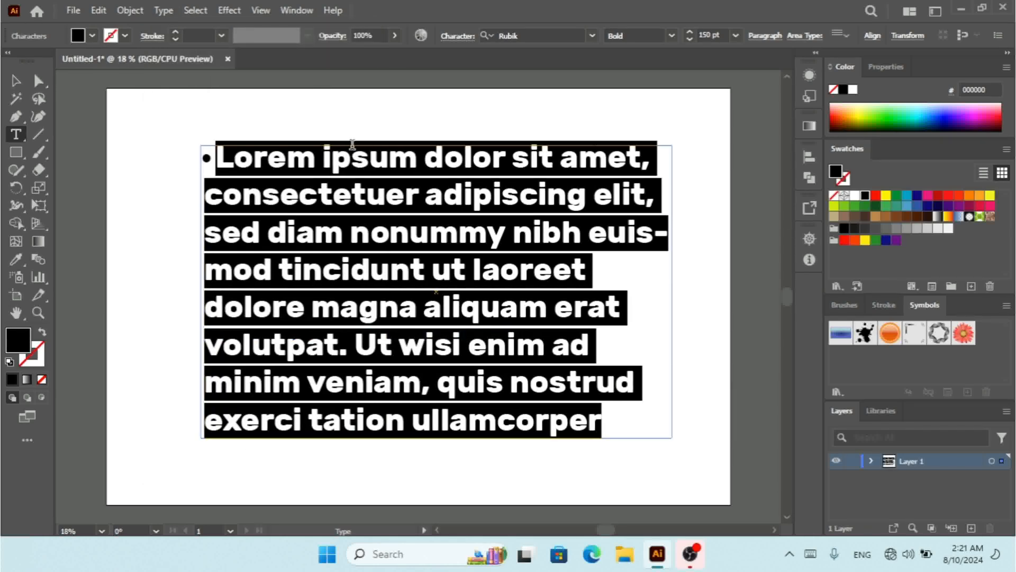
left_click(652, 169)
key("Return")
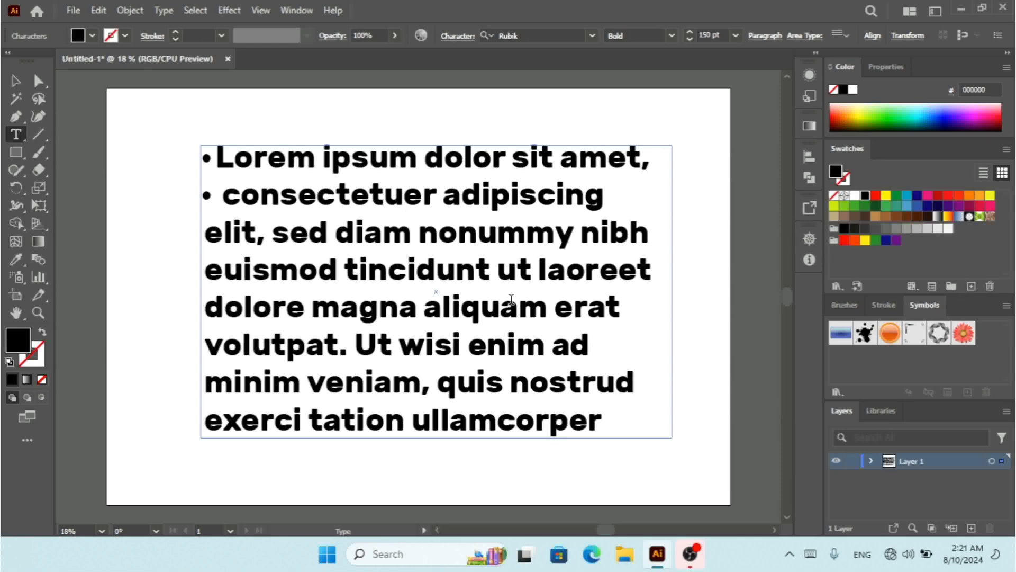
- Select all the text in the box and apply numbers in place of the bullets
left_click_drag(604, 423, 198, 156)
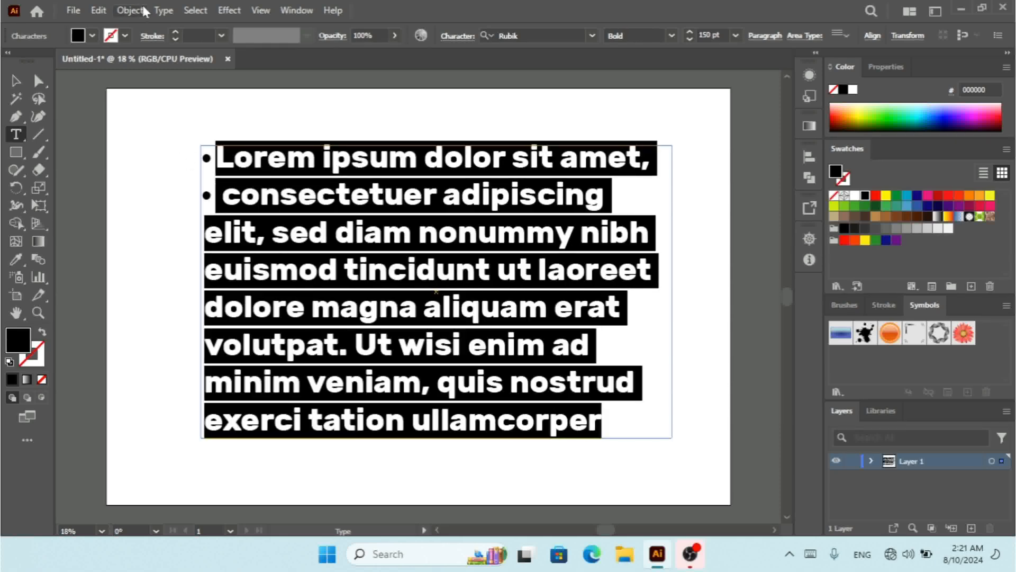
left_click(163, 10)
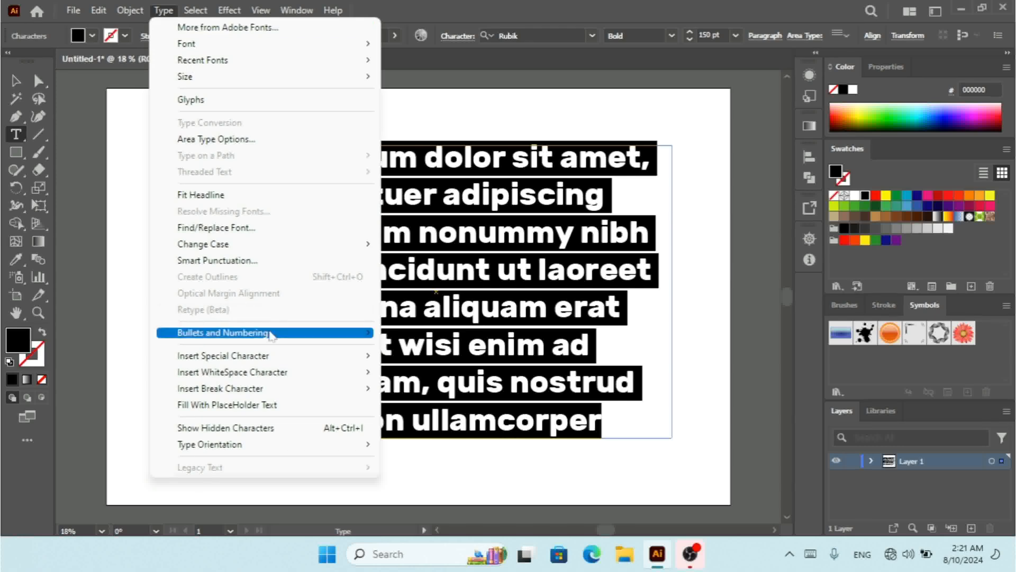
left_click(440, 350)
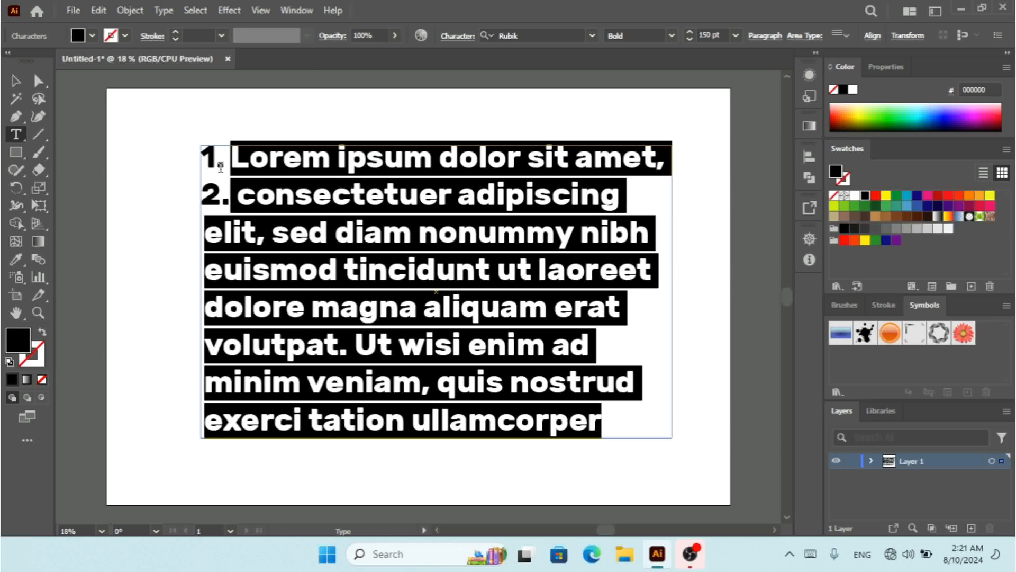
- Convert the automatic list numbers of the entire selected text to editable text
left_click(168, 10)
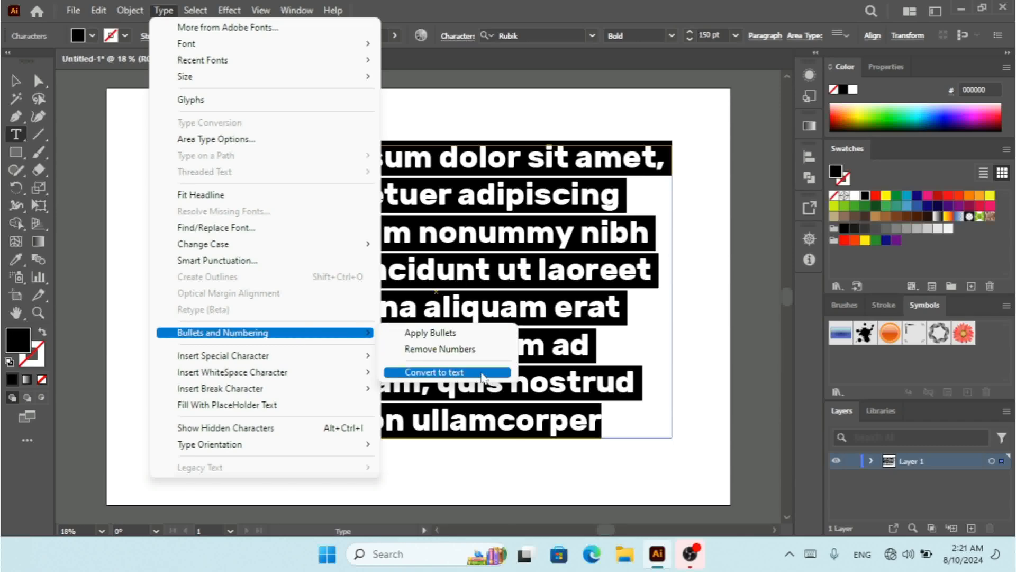
left_click(604, 220)
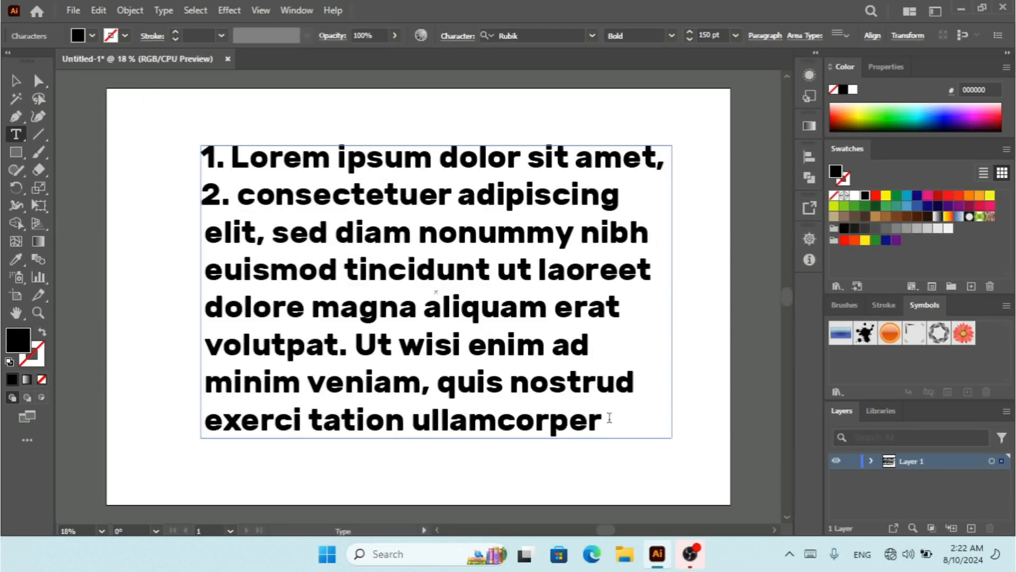
left_click_drag(610, 418, 186, 139)
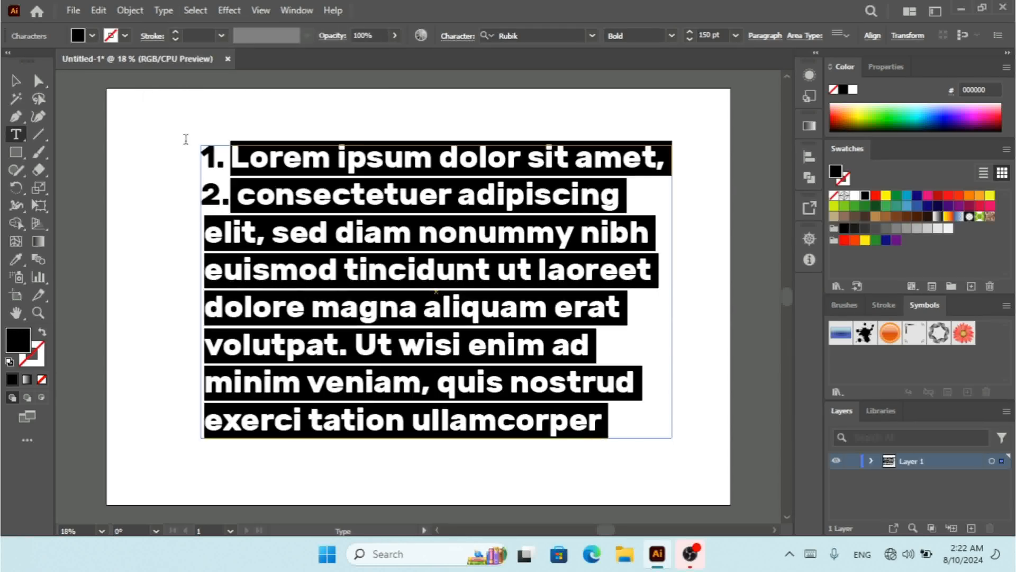
left_click(167, 11)
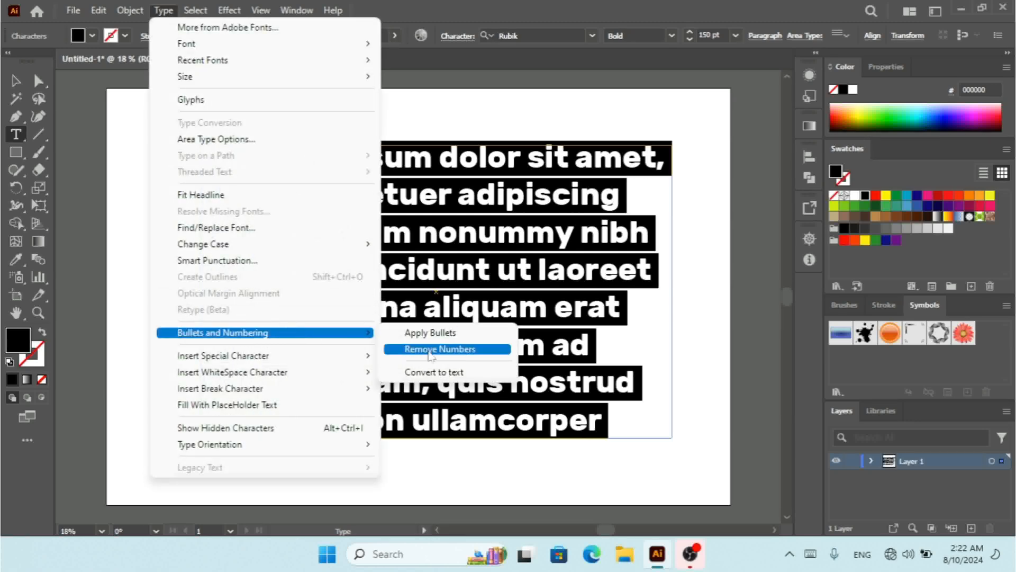
left_click(446, 367)
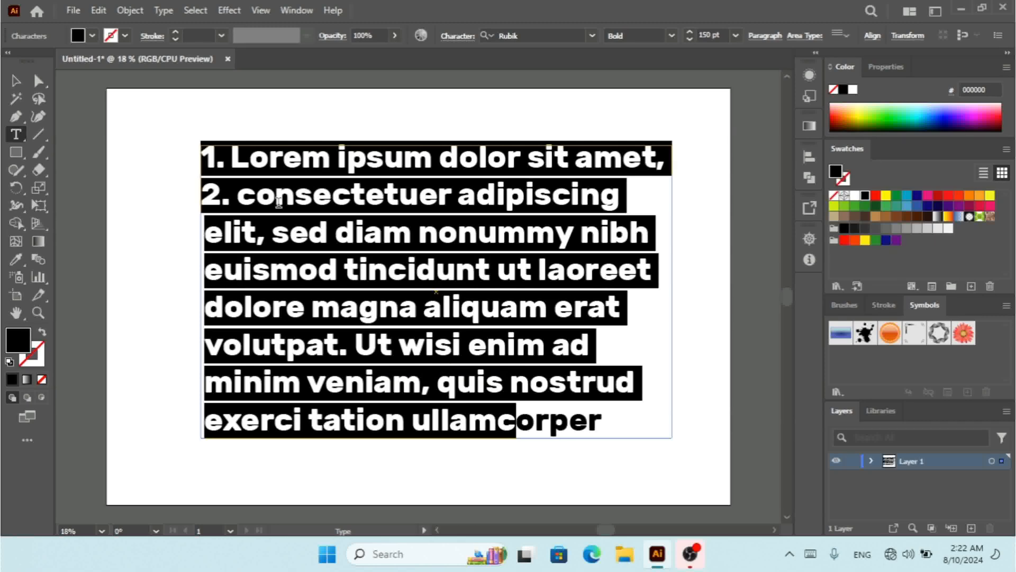
- Start a new paragraph after "adipiscing" so that "elit," begins its own line
left_click(336, 197)
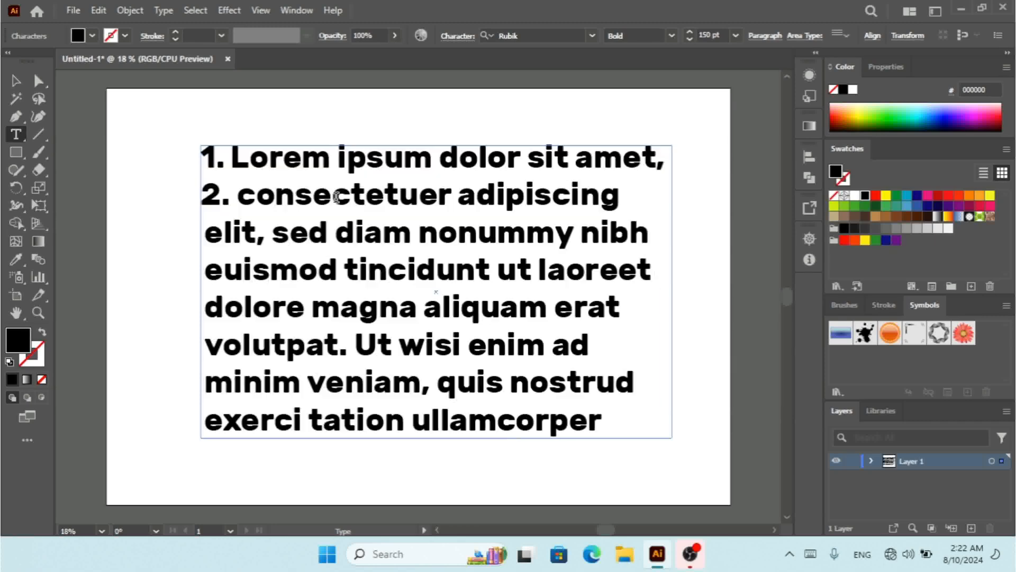
left_click(642, 206)
key("Return")
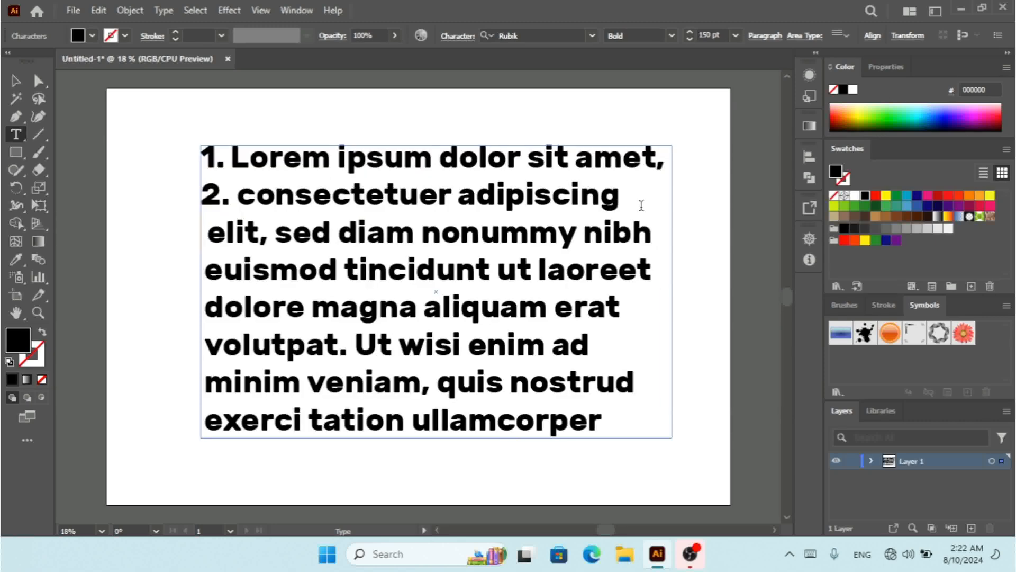
- Insert a Copyright Symbol at the start of the third paragraph, before "elit,"
left_click(216, 234)
left_click(164, 11)
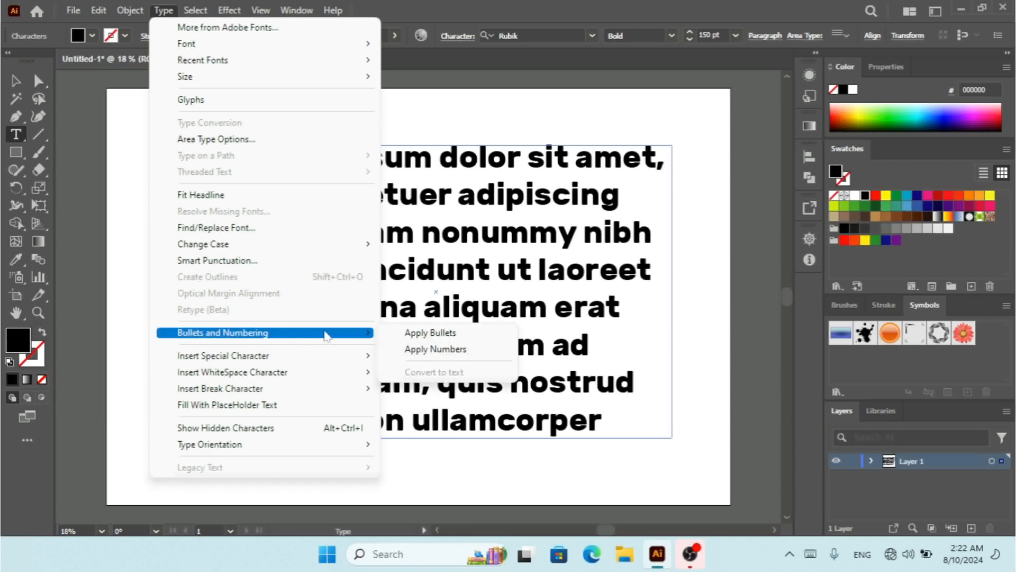
mouse_move(247, 359)
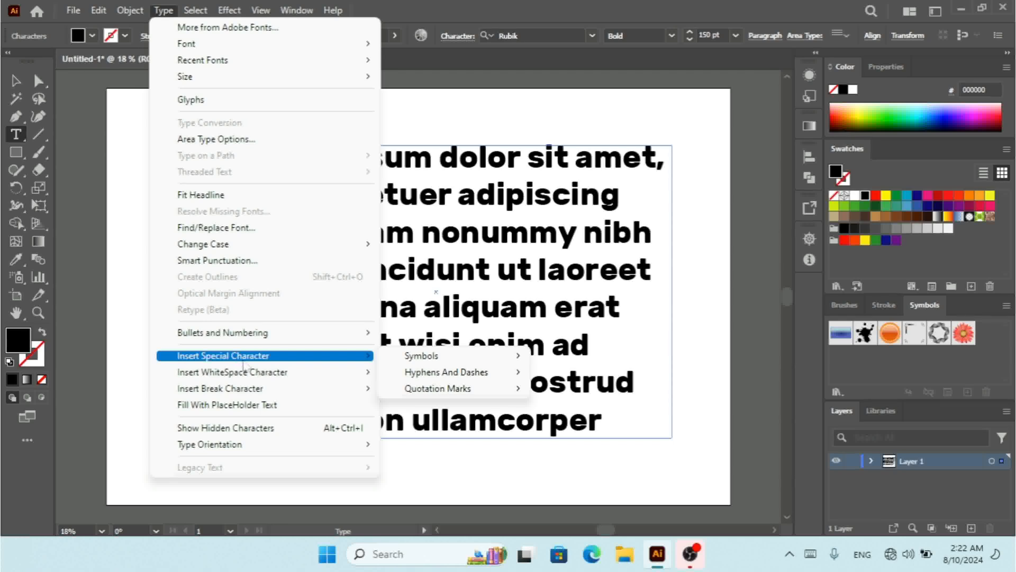
mouse_move(424, 355)
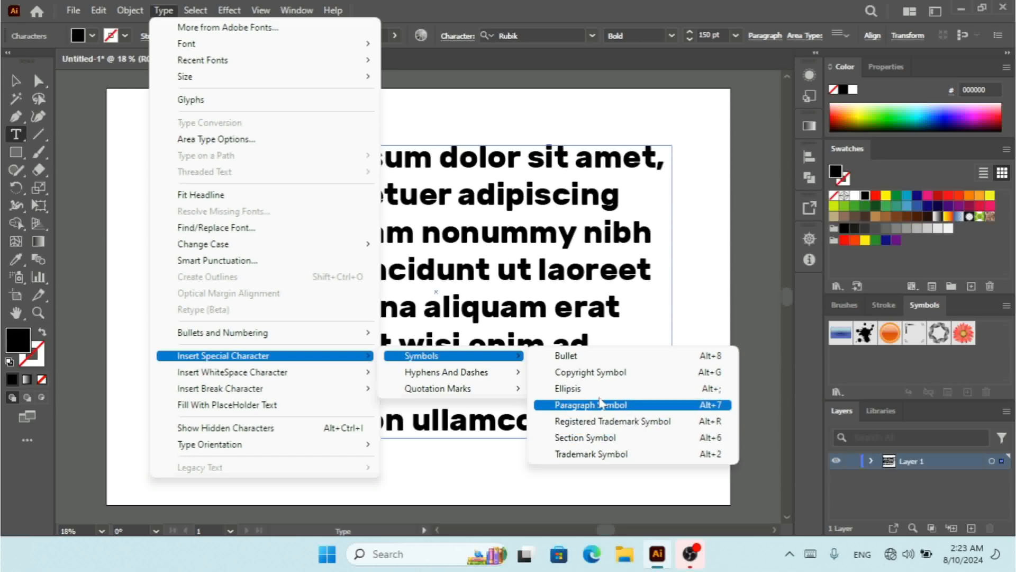
left_click(595, 373)
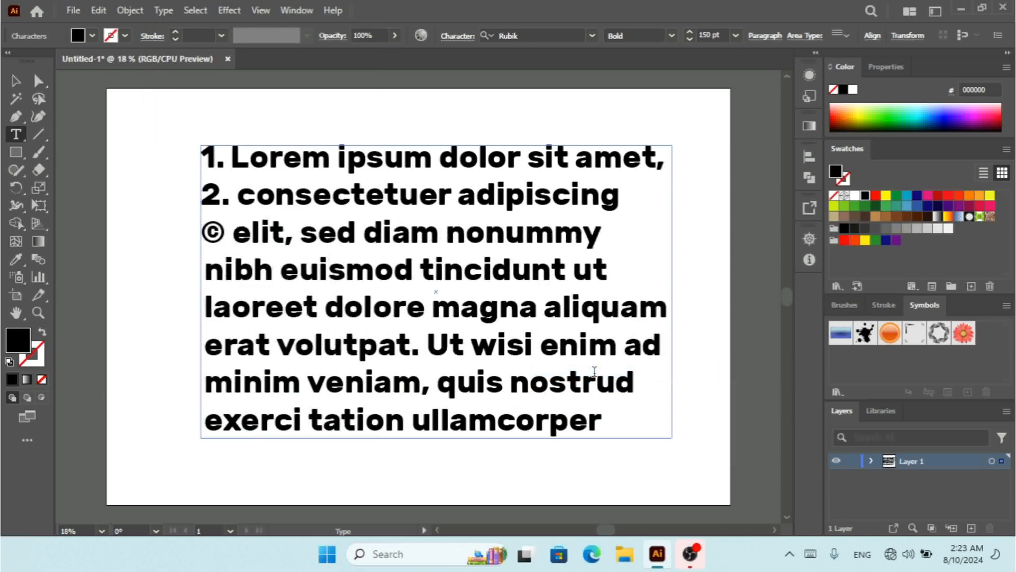
- Insert an Em Dash between the copyright symbol and "elit," in the third paragraph
left_click_drag(226, 230, 192, 226)
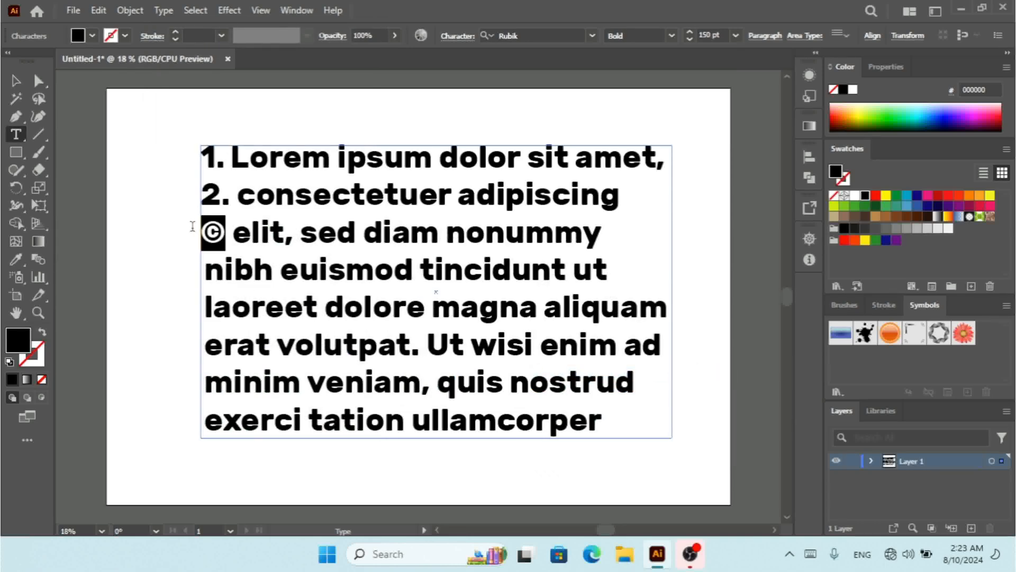
left_click(233, 227)
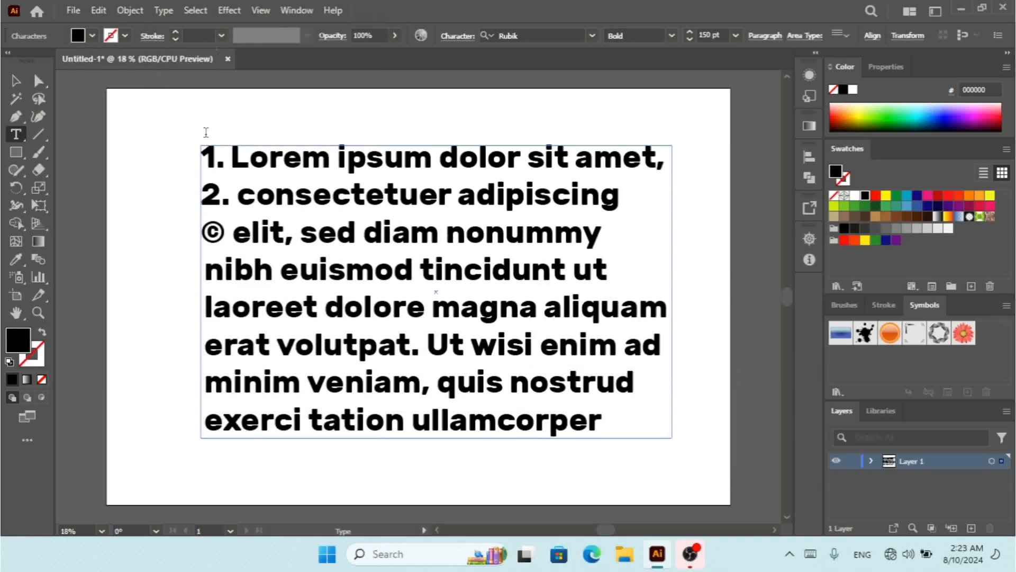
left_click(163, 12)
mouse_move(275, 333)
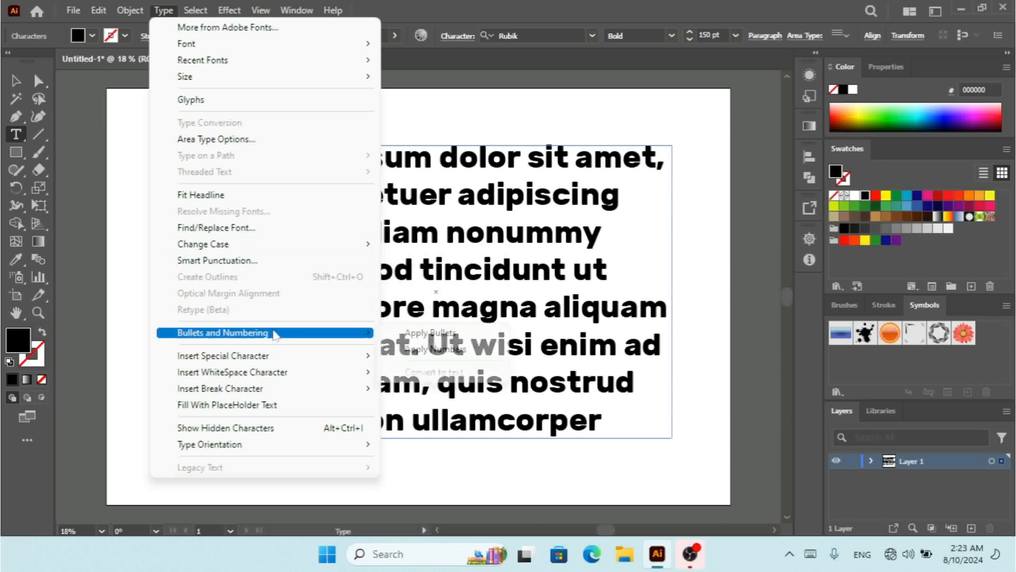
mouse_move(281, 356)
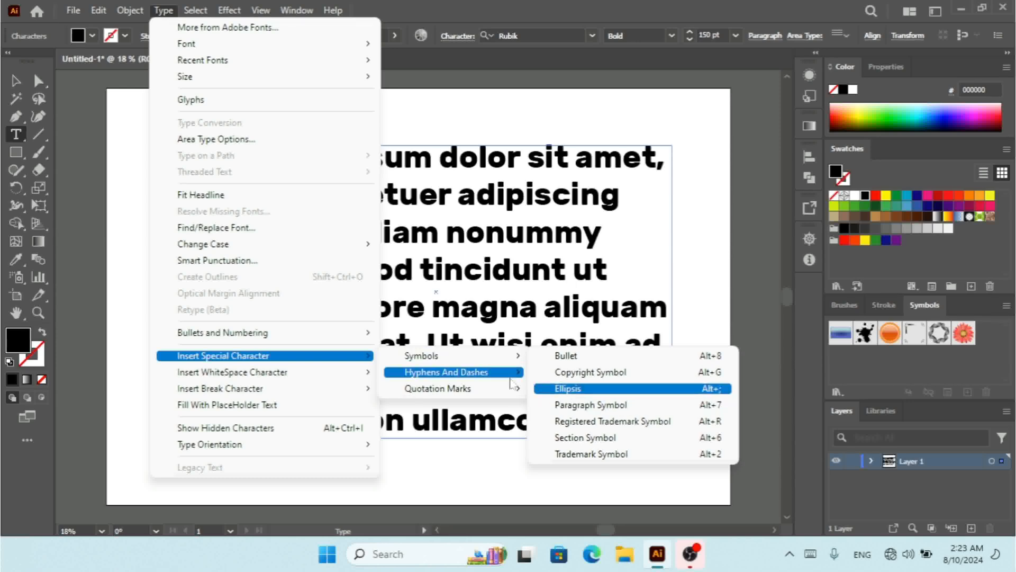
mouse_move(453, 378)
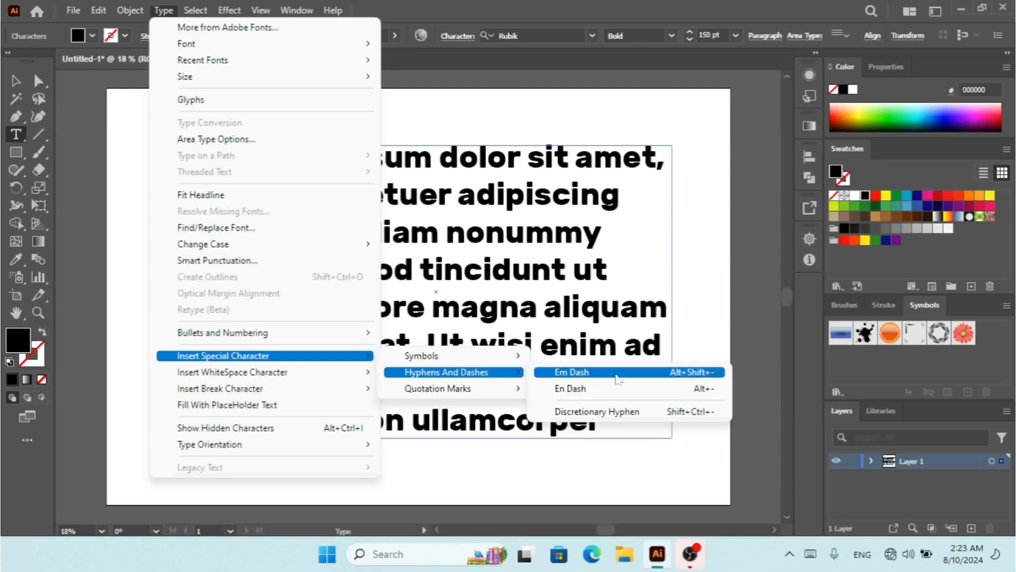
left_click(599, 377)
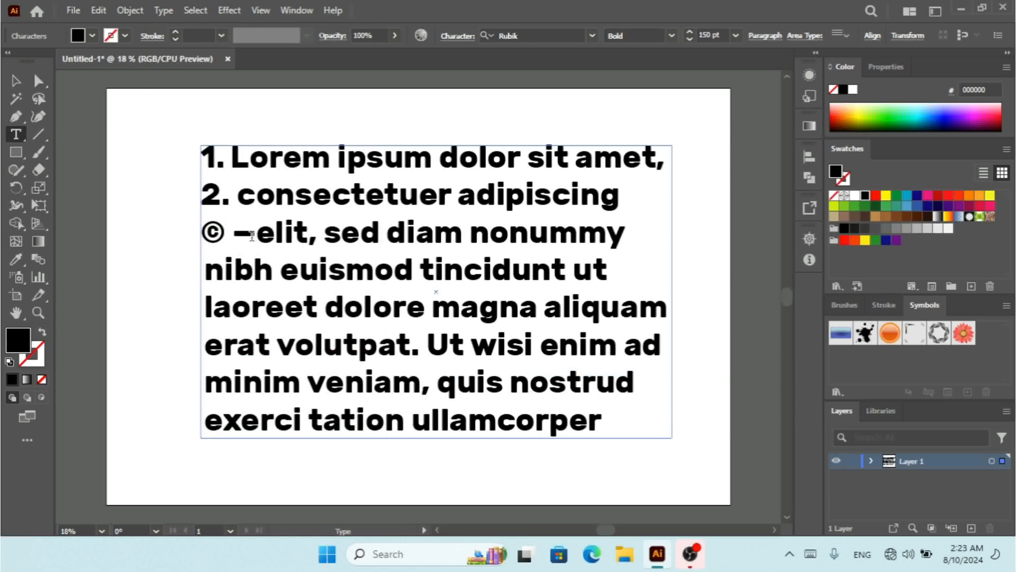
- Insert an En Dash after the em dash, directly before "elit," in the third paragraph
left_click(163, 10)
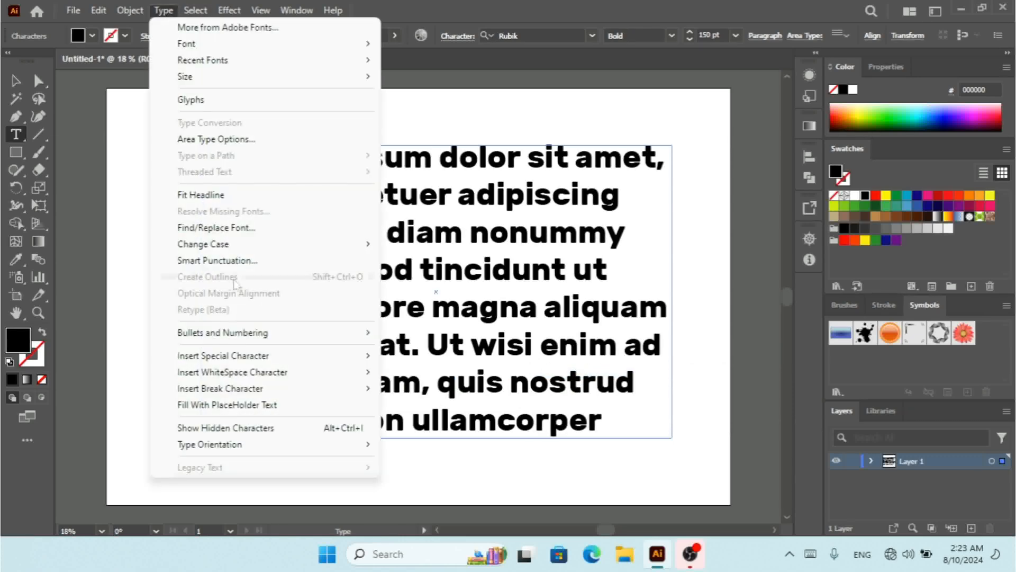
mouse_move(318, 357)
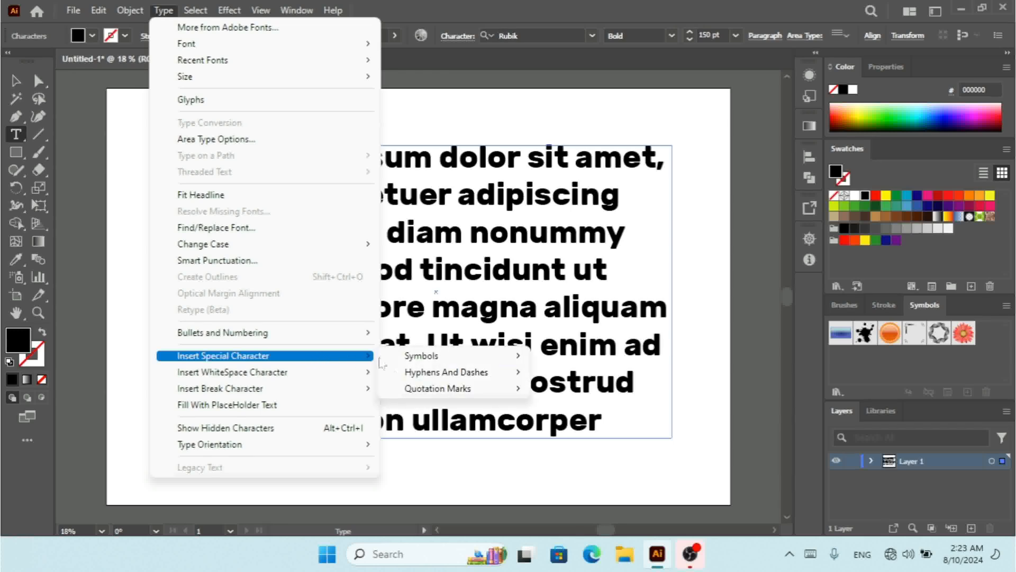
mouse_move(451, 374)
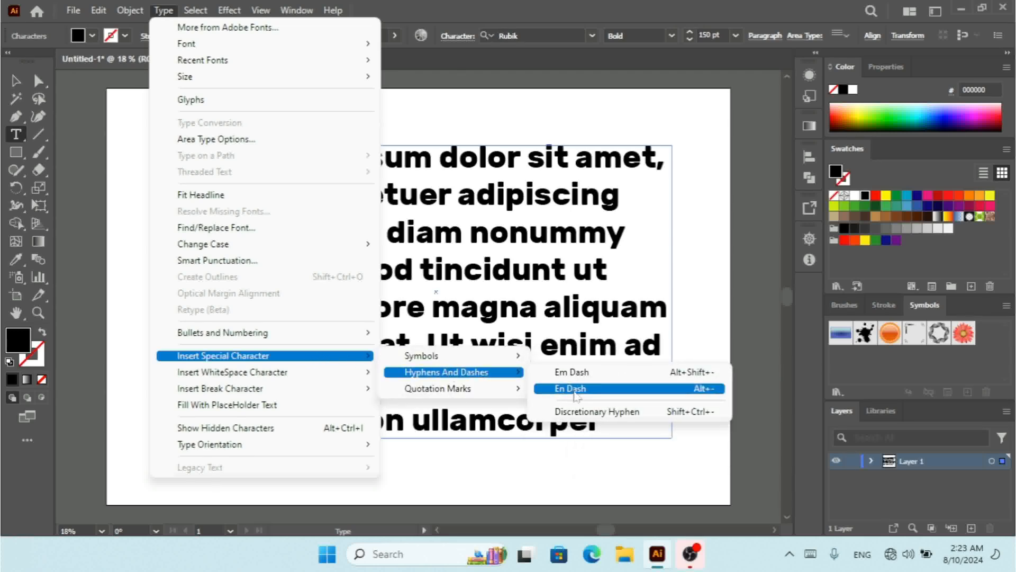
left_click(572, 389)
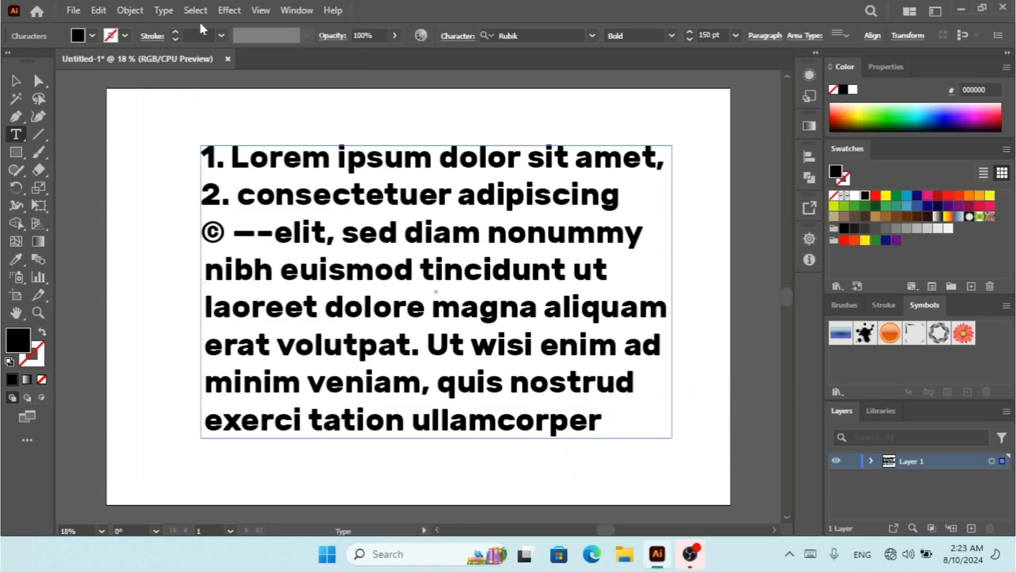
- Insert a Discretionary Hyphen directly before "elit," in the third paragraph
left_click(163, 10)
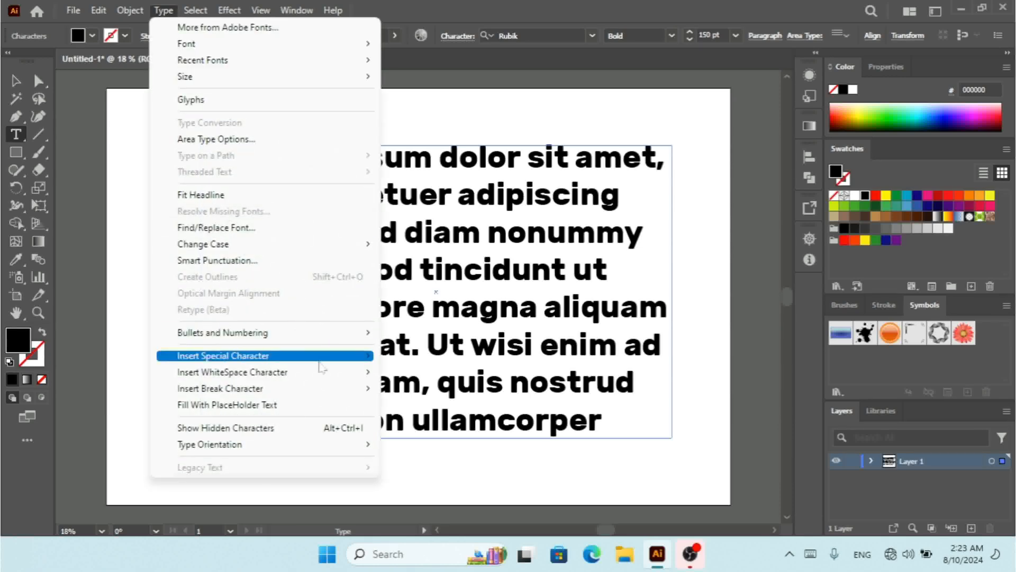
mouse_move(322, 367)
mouse_move(440, 374)
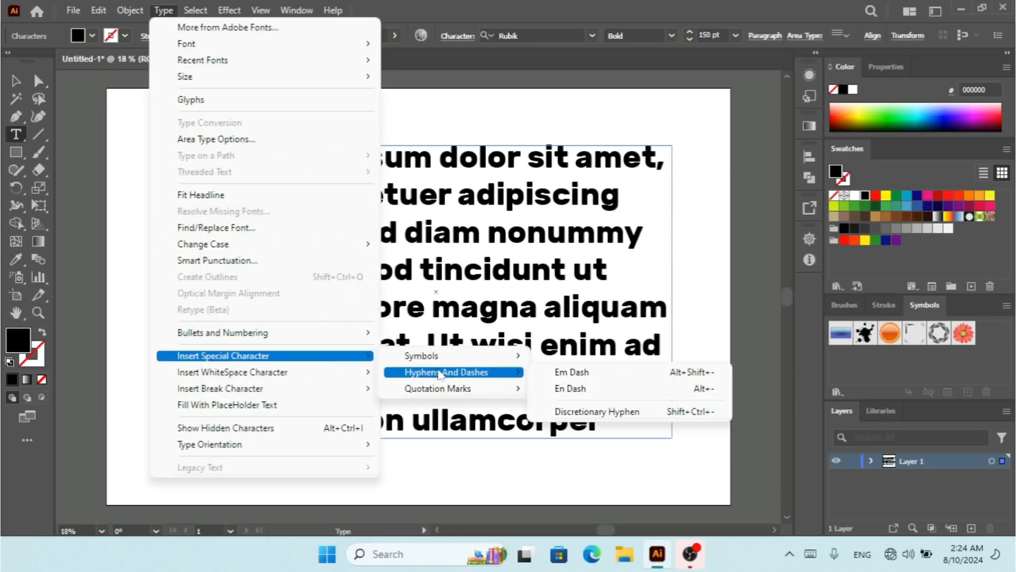
left_click(643, 416)
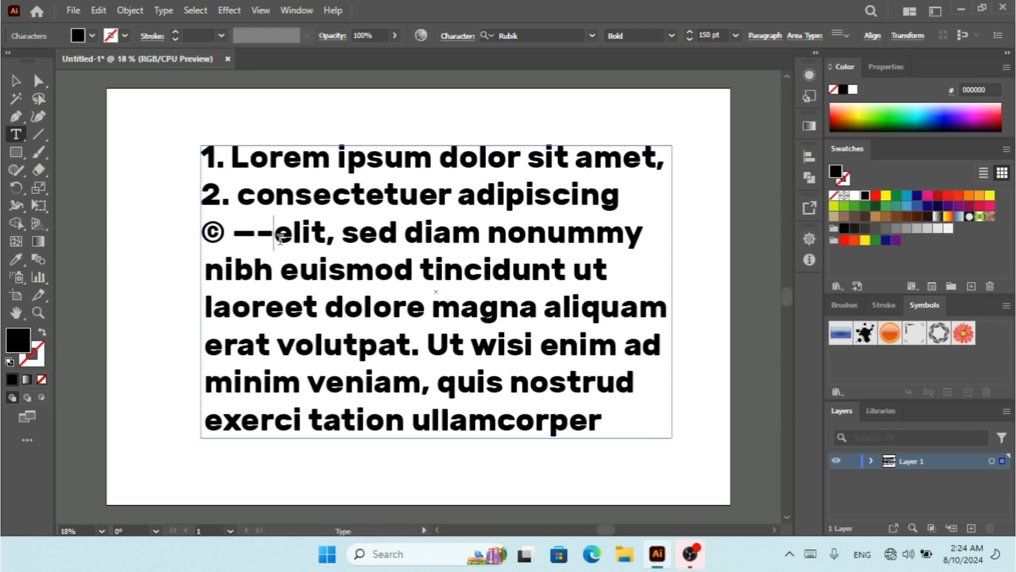
- Replace "elit, sed diam nonumm" in the third paragraph with a Discretionary Hyphen
left_click_drag(277, 233, 633, 224)
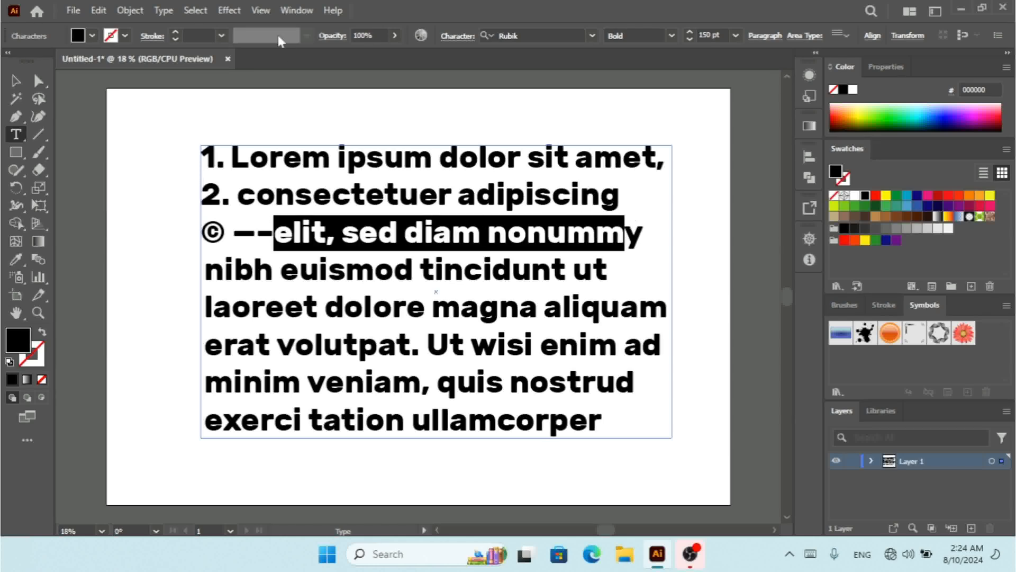
left_click(171, 10)
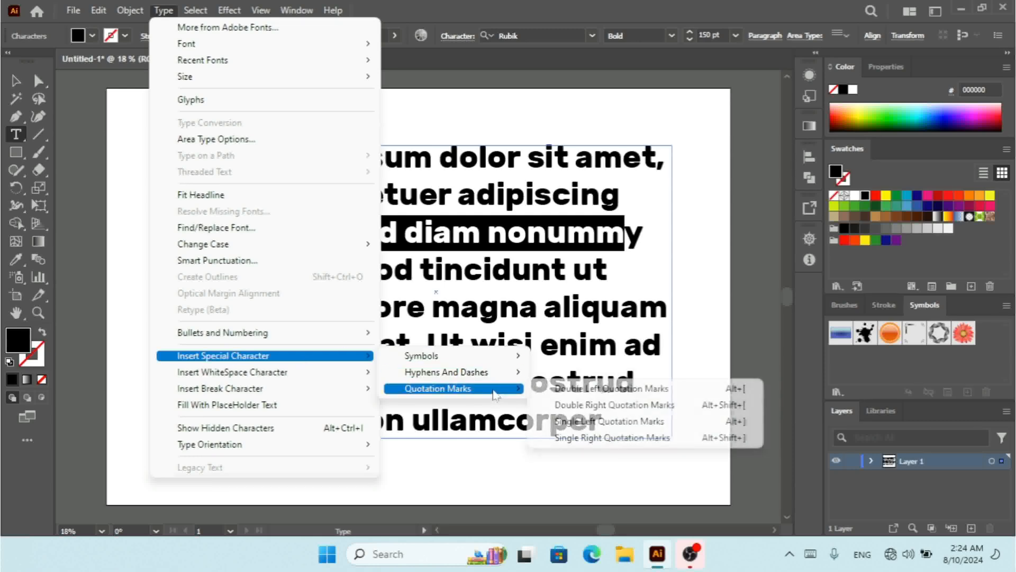
mouse_move(495, 377)
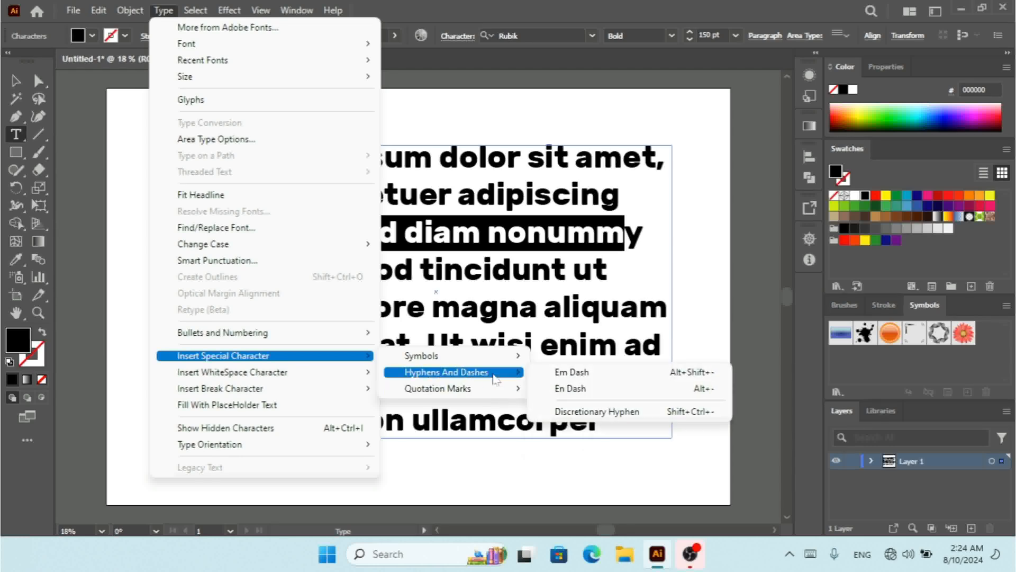
left_click(635, 411)
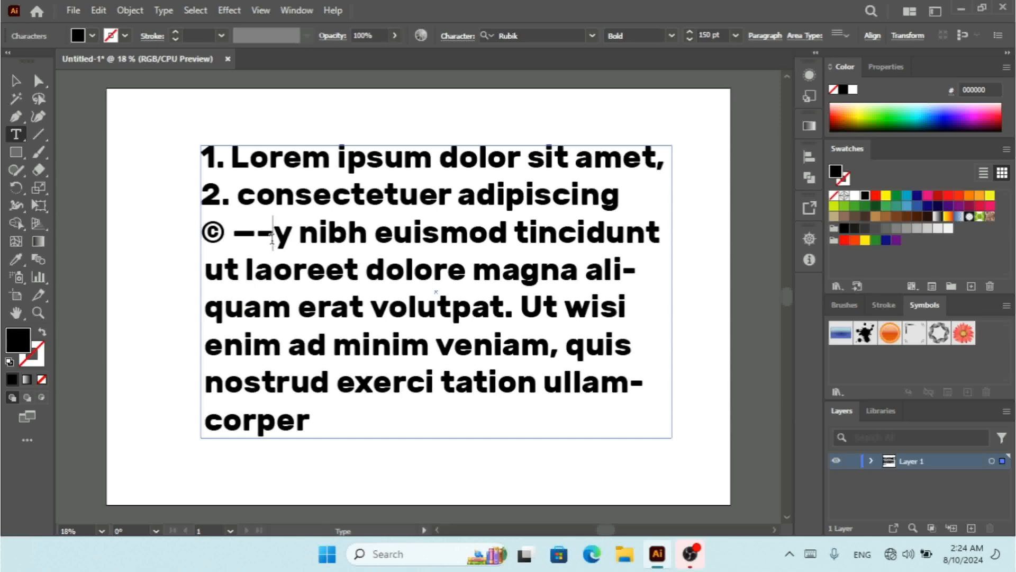
- Insert an Em Space after the dashes, before "y nibh" in the third paragraph
left_click(162, 10)
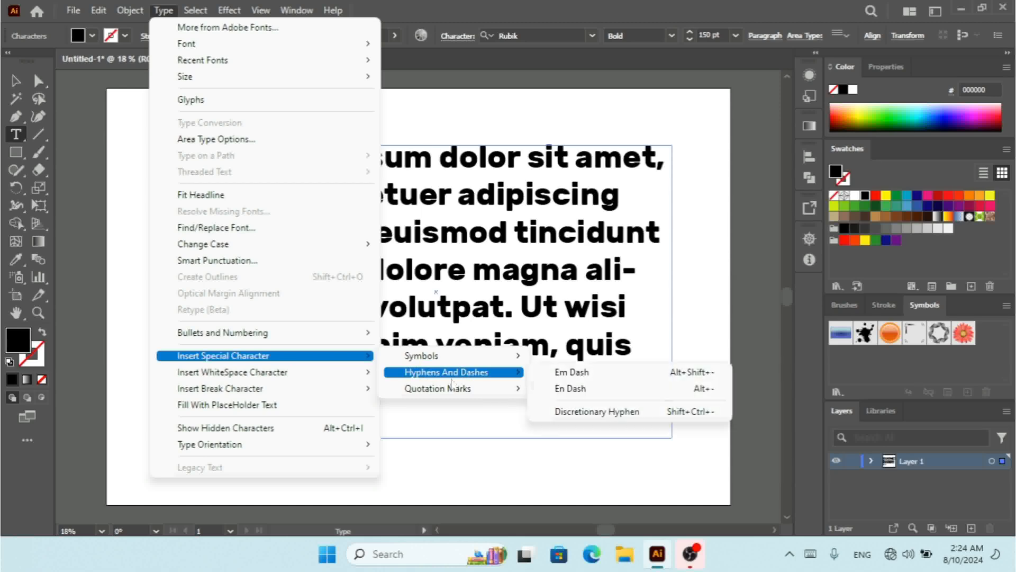
mouse_move(477, 388)
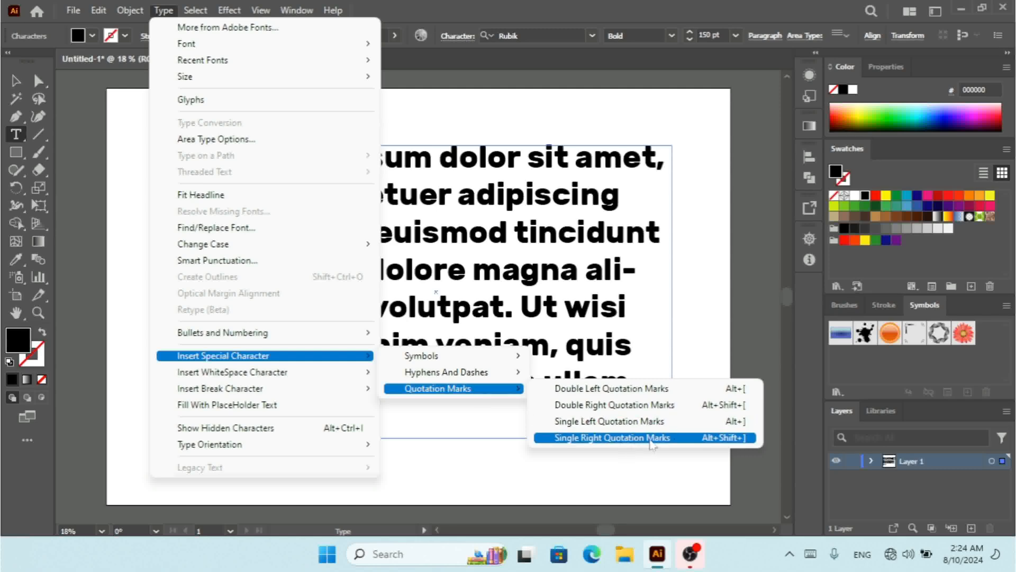
mouse_move(262, 378)
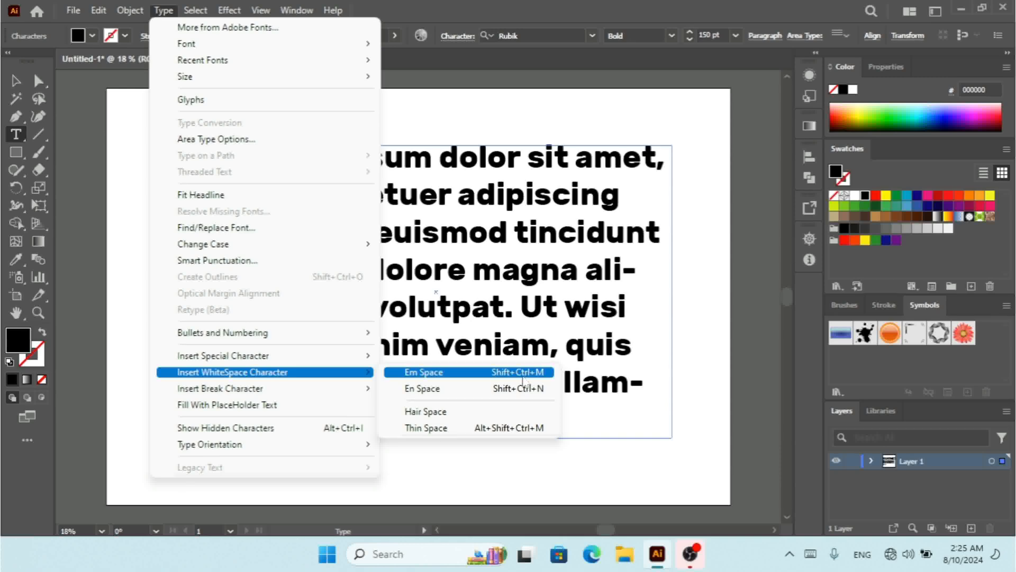
left_click(462, 373)
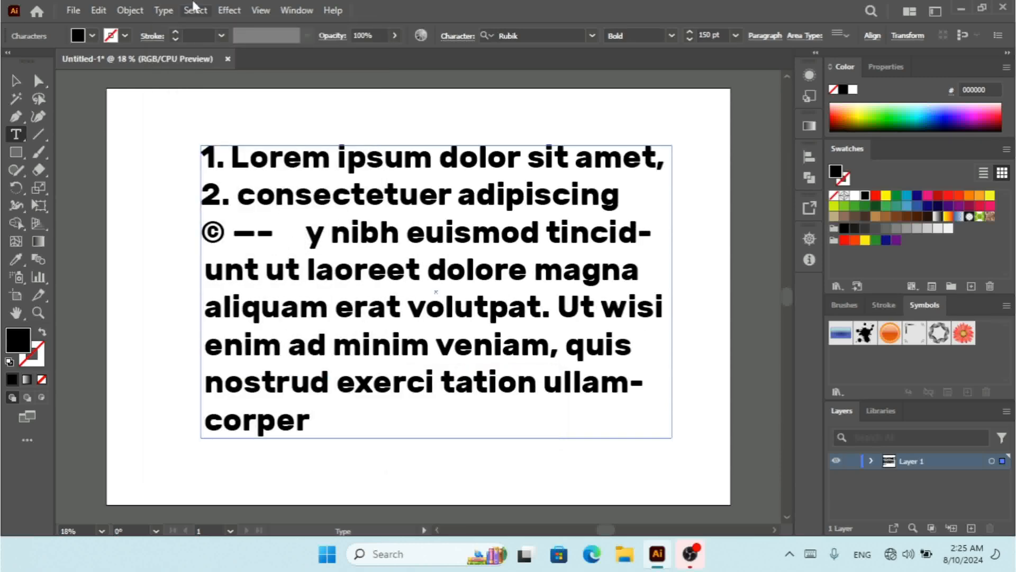
- Add a Thin Space after the em space, before "y nibh" in the third paragraph
left_click(138, 10)
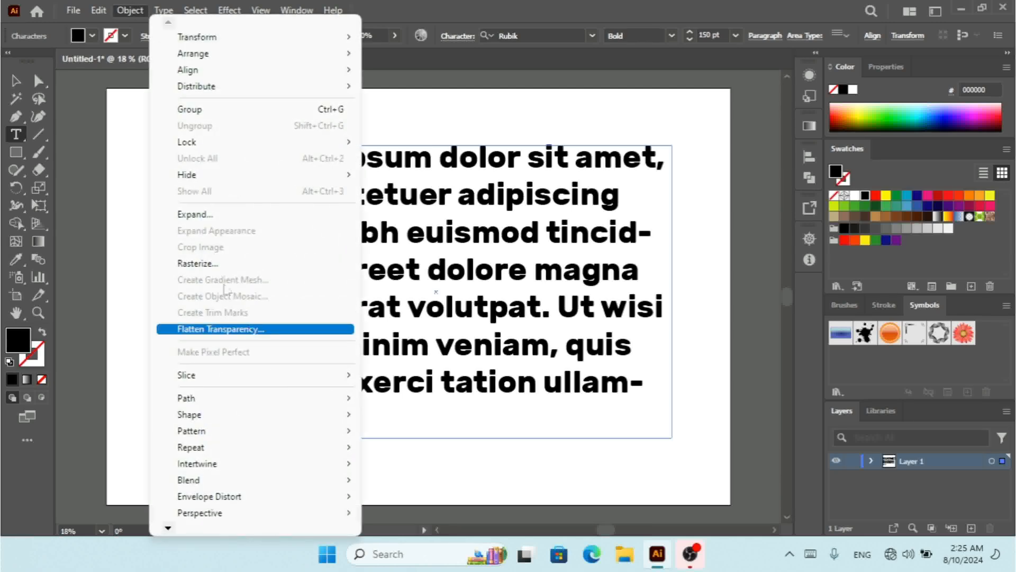
mouse_move(163, 10)
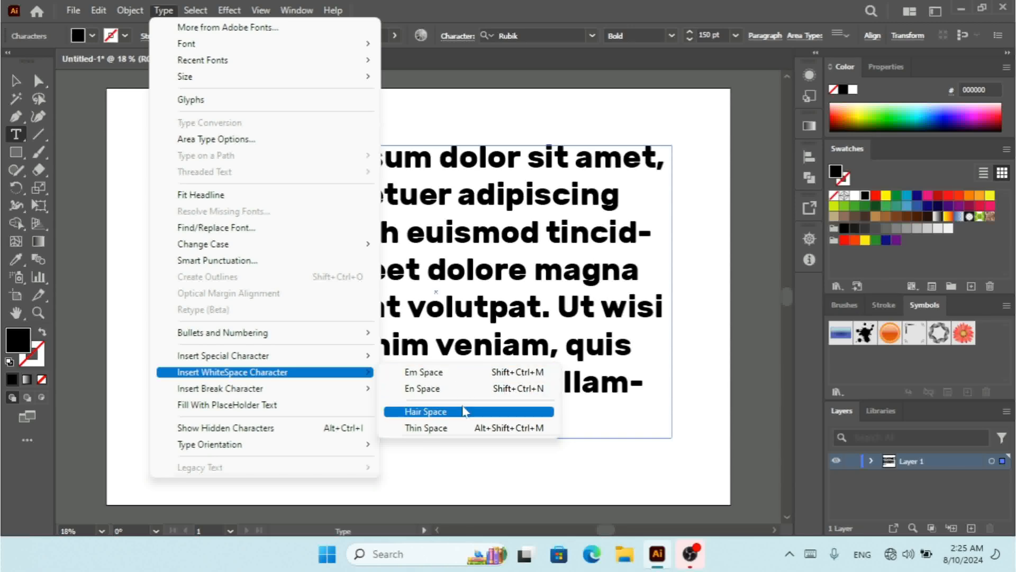
left_click(459, 427)
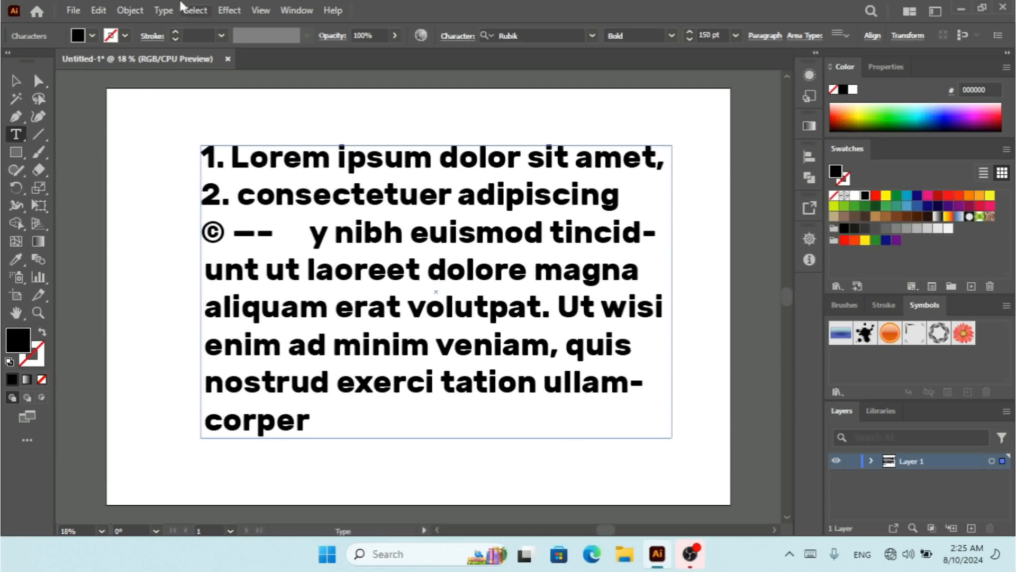
- Try replacing the passage from "laoreet" through "quis" with a Forced Line Break, and undo the replacement
left_click(158, 11)
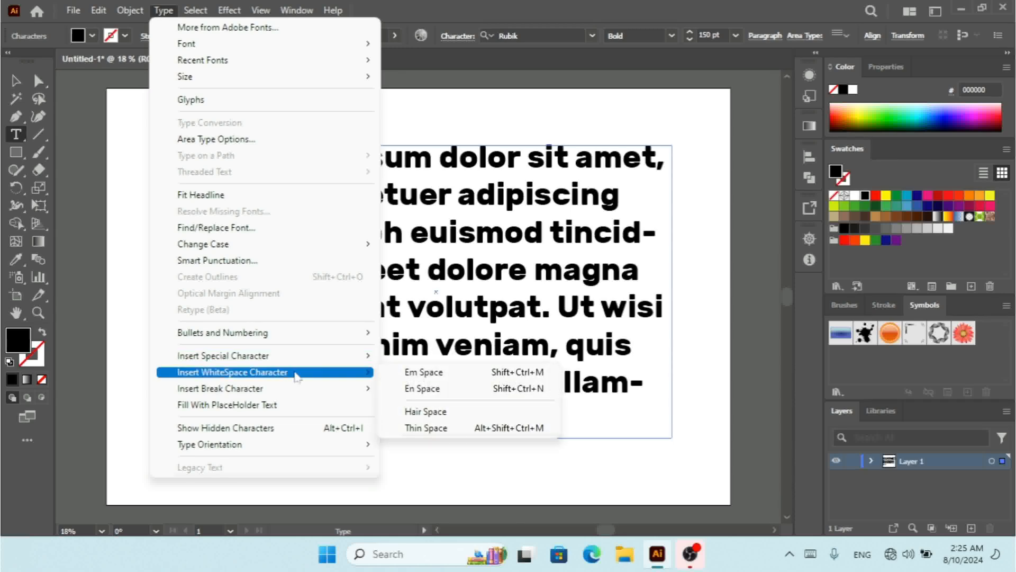
mouse_move(303, 391)
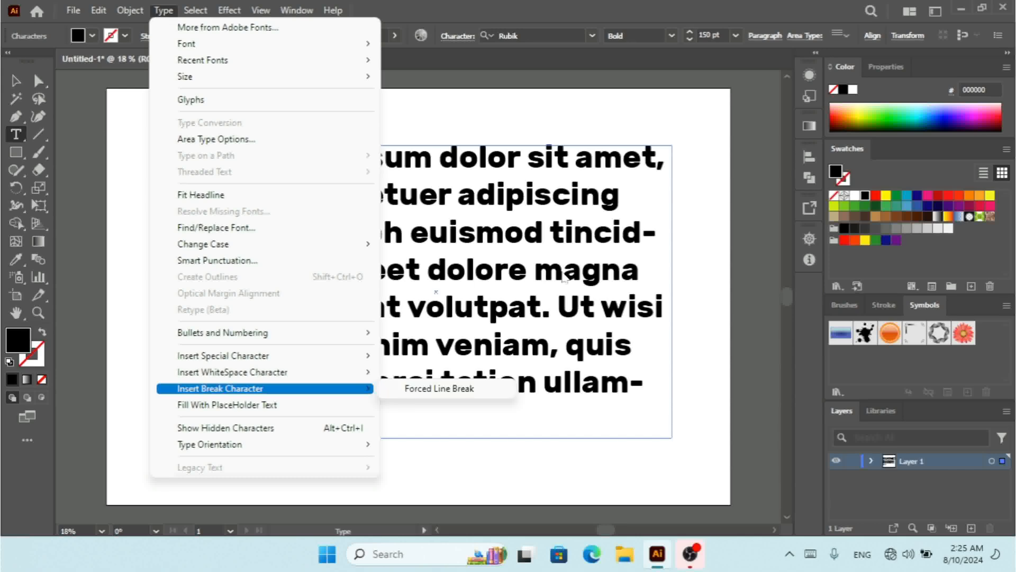
left_click(400, 390)
mouse_move(638, 348)
left_mouse_down()
mouse_move(347, 311)
mouse_move(301, 271)
left_mouse_up()
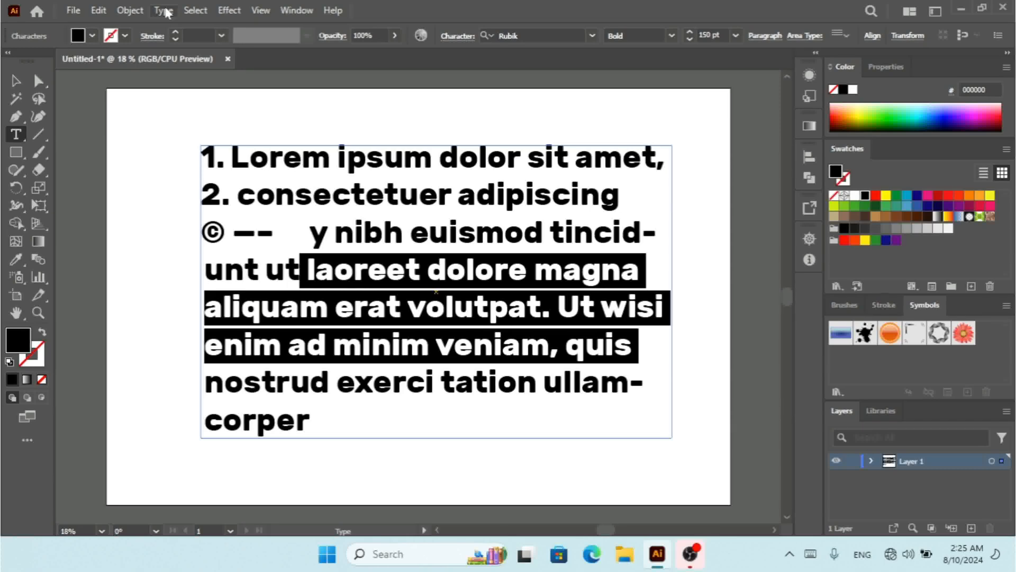
left_click(166, 11)
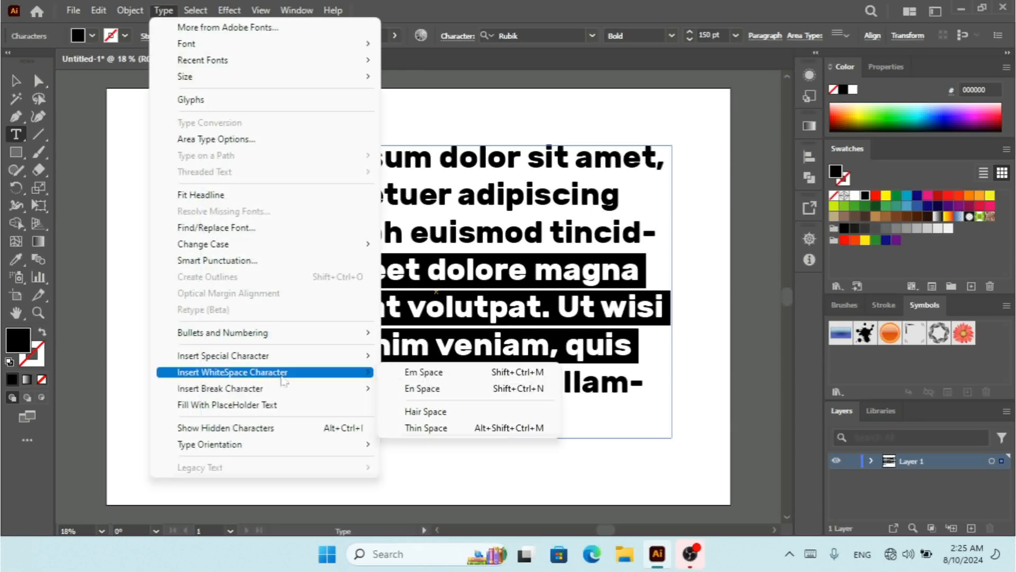
mouse_move(286, 392)
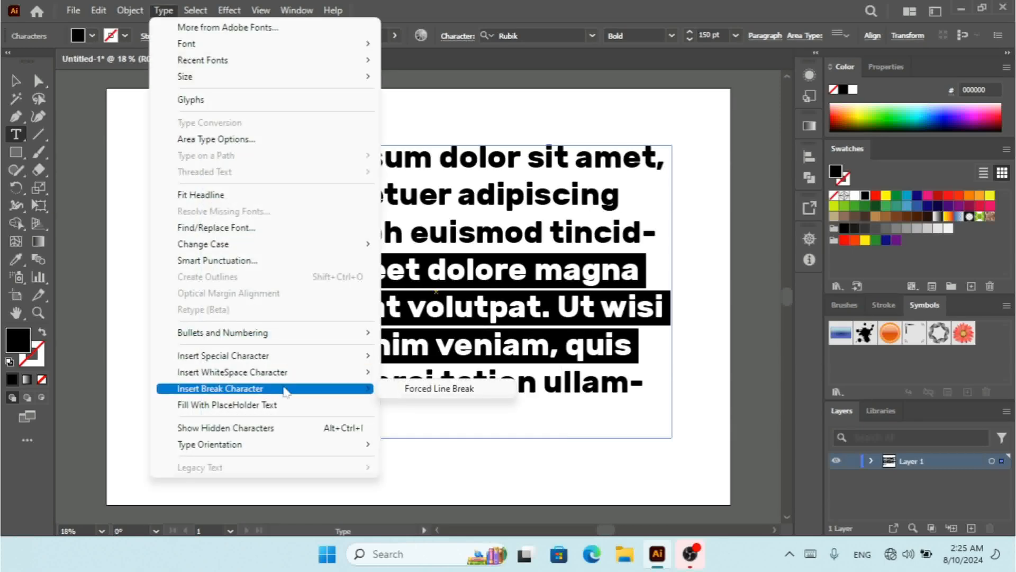
left_click(413, 389)
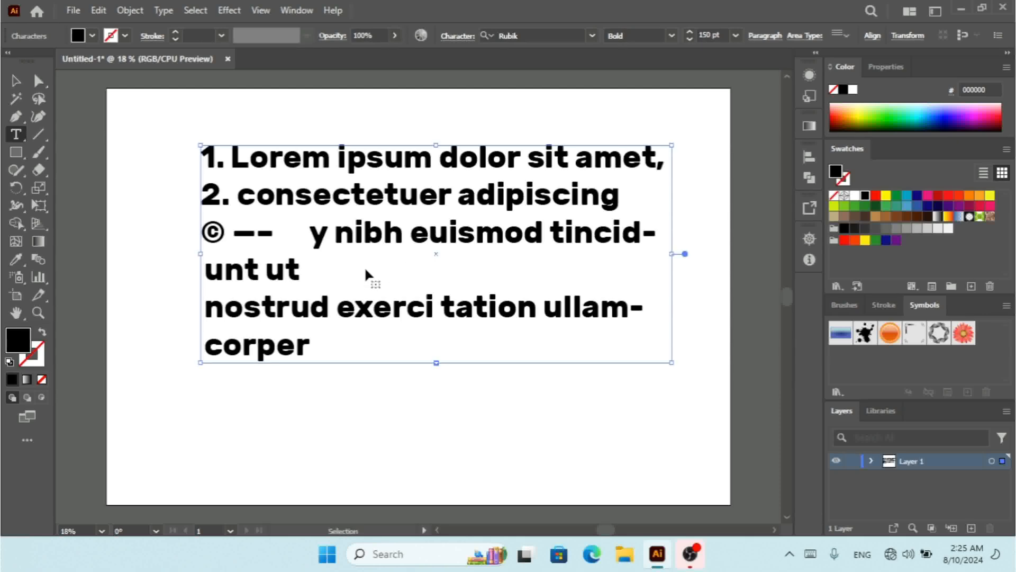
key("ctrl+z")
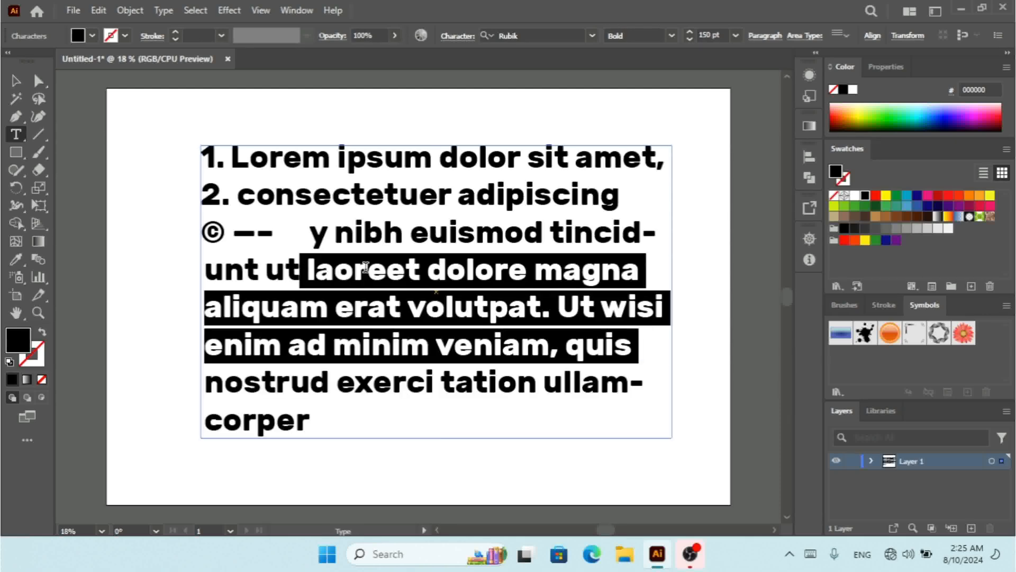
- Insert a Forced Line Break right after "ut" so that "laoreet" starts on a new line
left_click(303, 273)
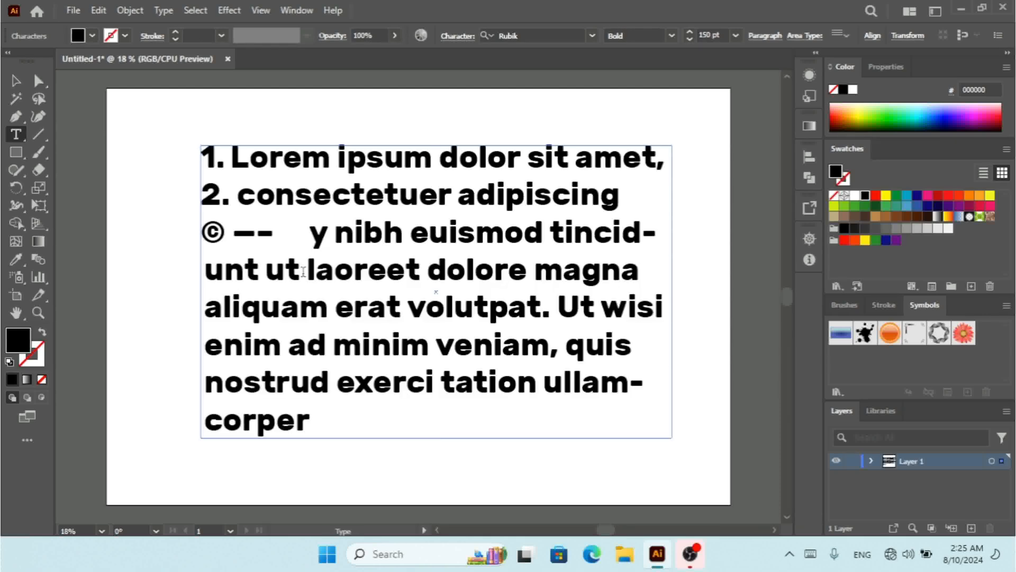
left_click(157, 9)
mouse_move(271, 372)
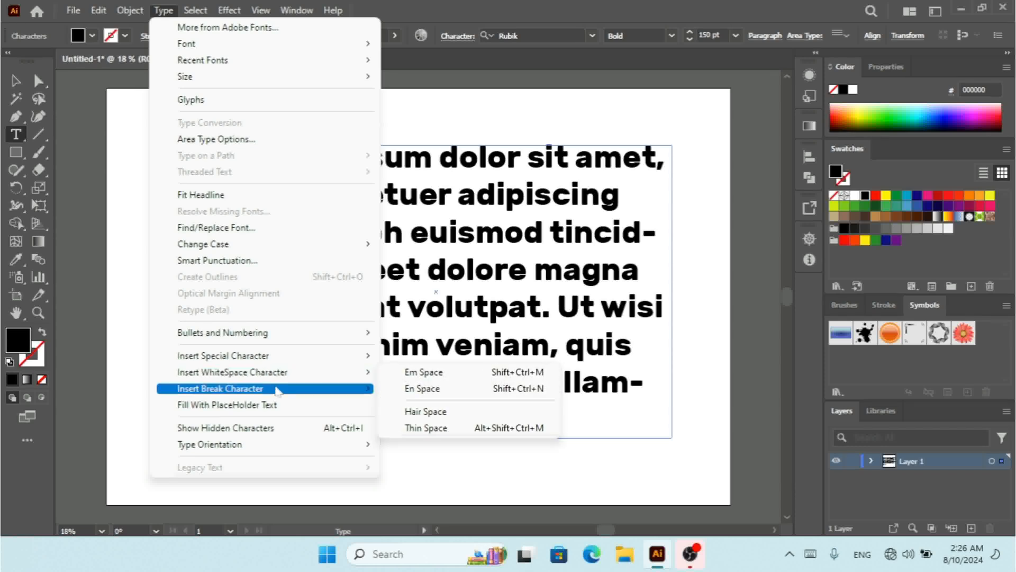
mouse_move(277, 390)
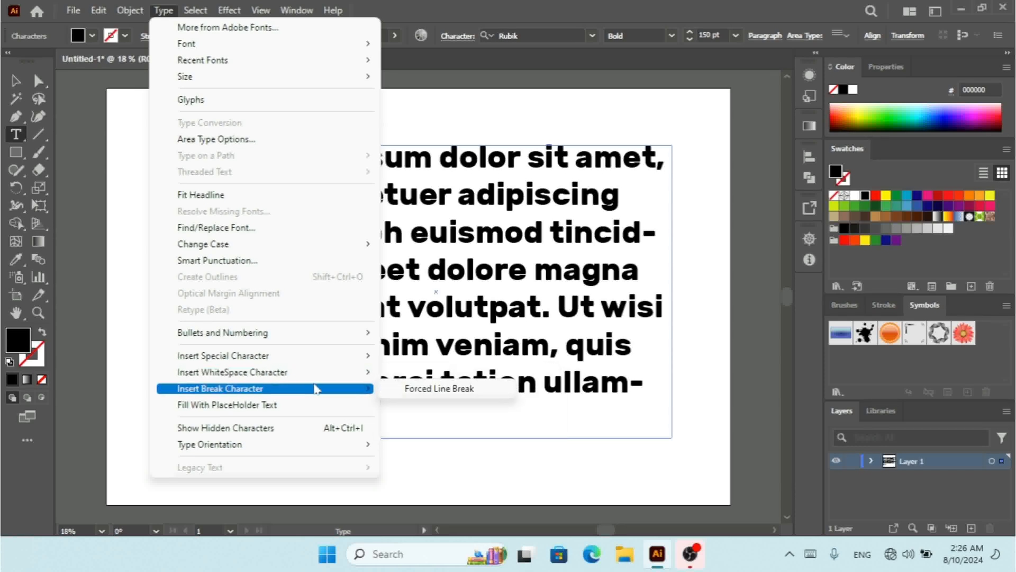
left_click(426, 389)
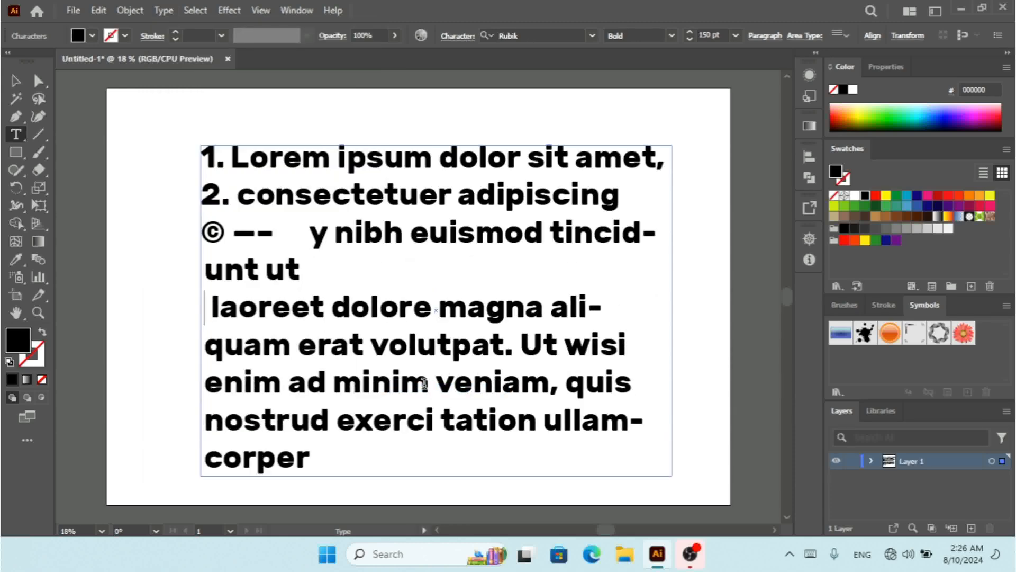
- Delete all the text in the text box, keeping the empty box active for text entry
left_click(163, 11)
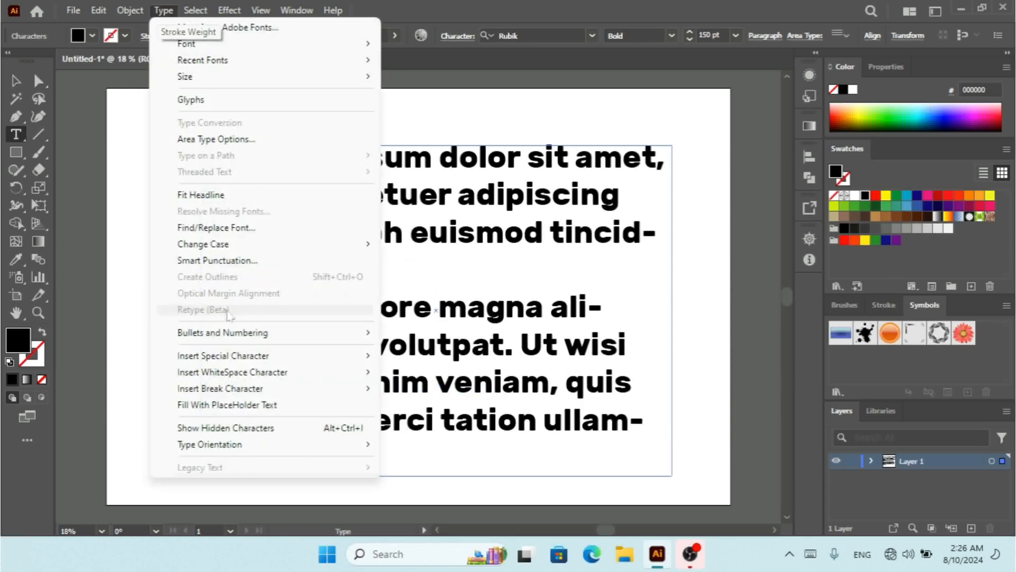
mouse_move(250, 389)
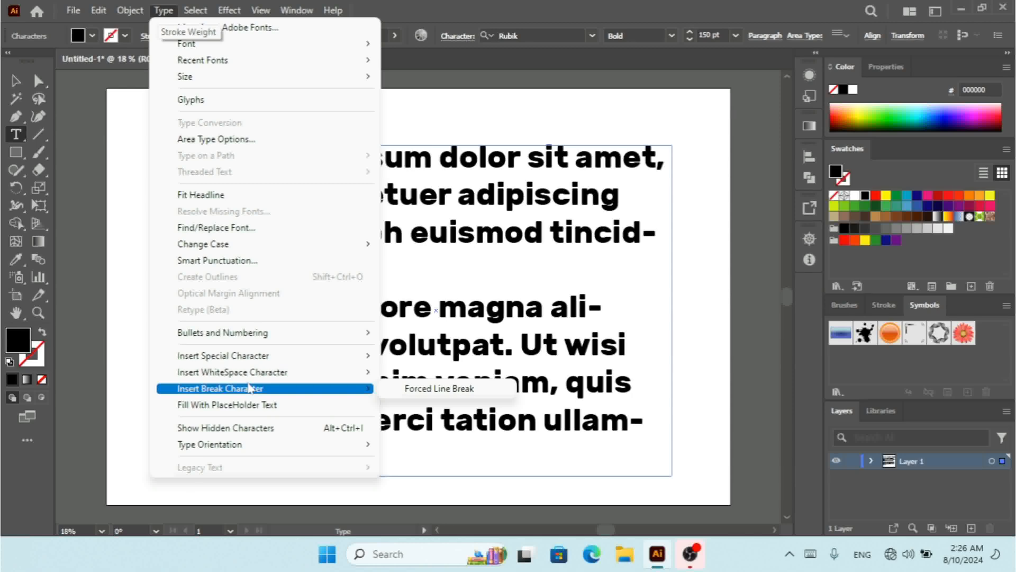
left_click(269, 407)
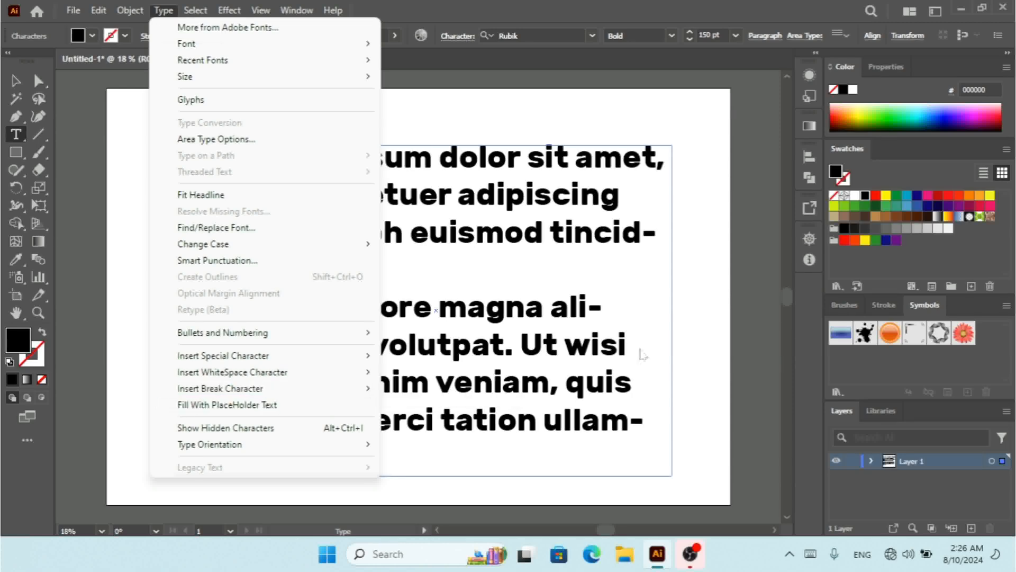
left_click_drag(342, 456, 201, 154)
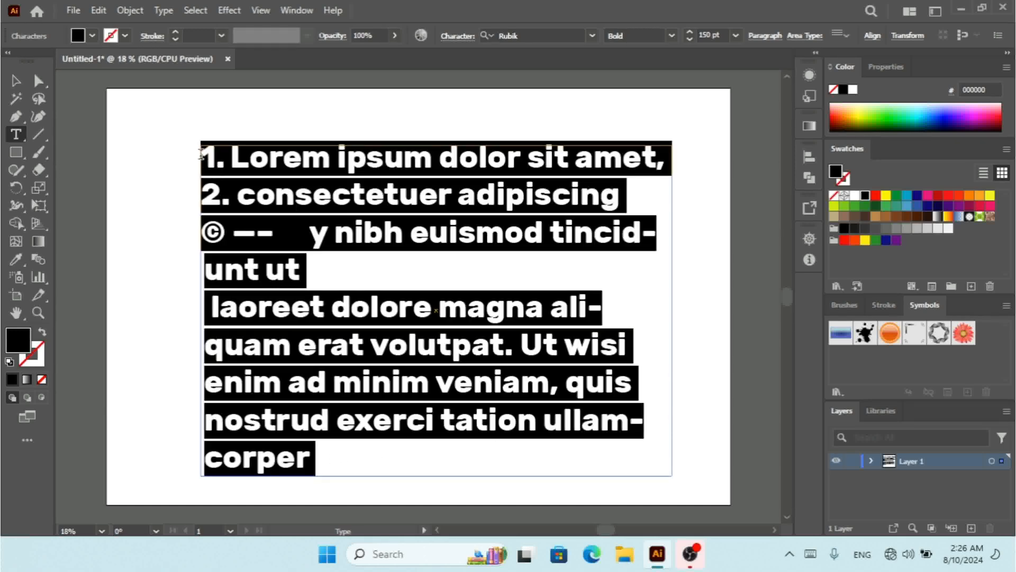
key("BackSpace")
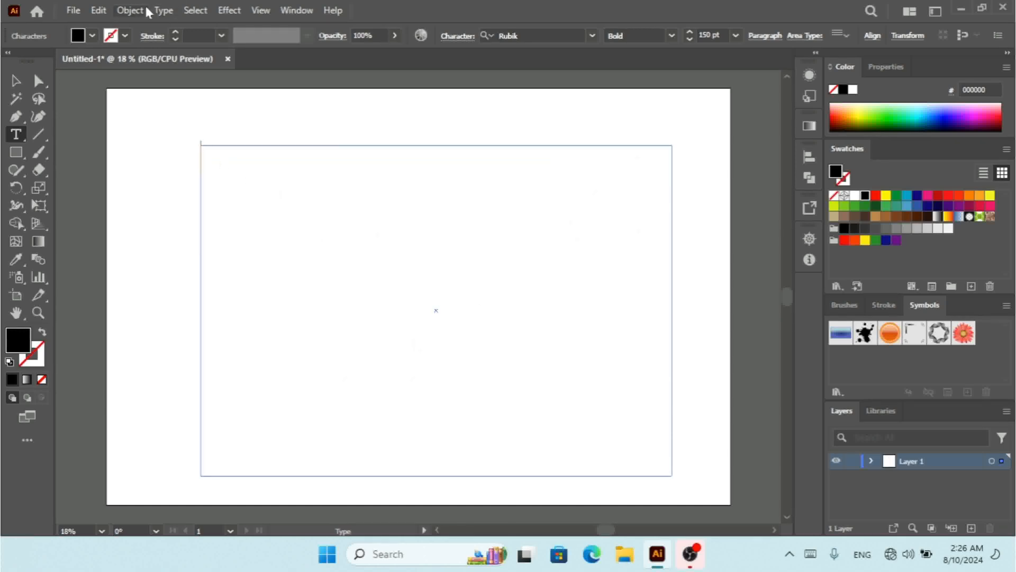
- Fill the empty text box with placeholder text and place the insertion point after "magna"
left_click(162, 11)
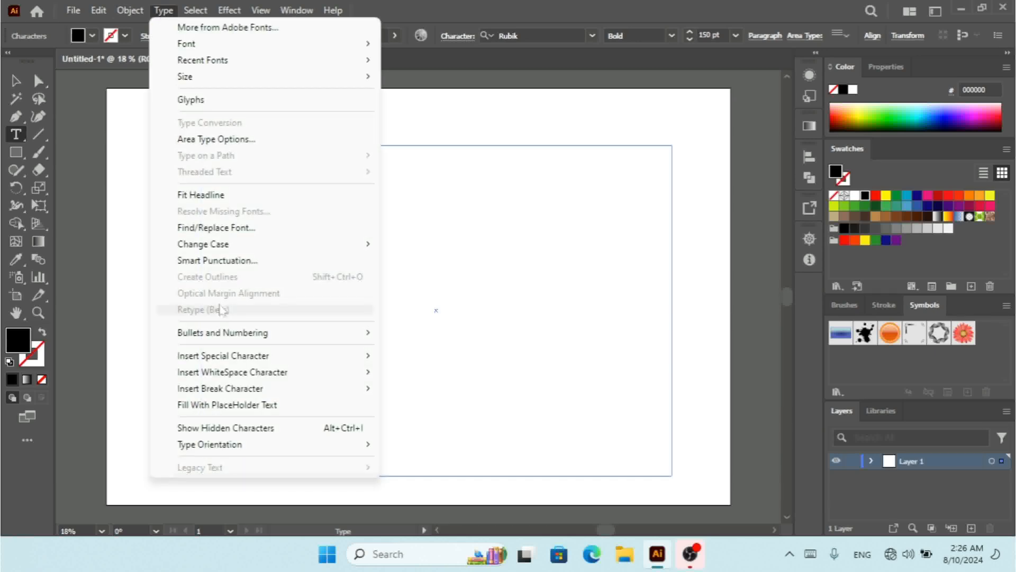
left_click(266, 405)
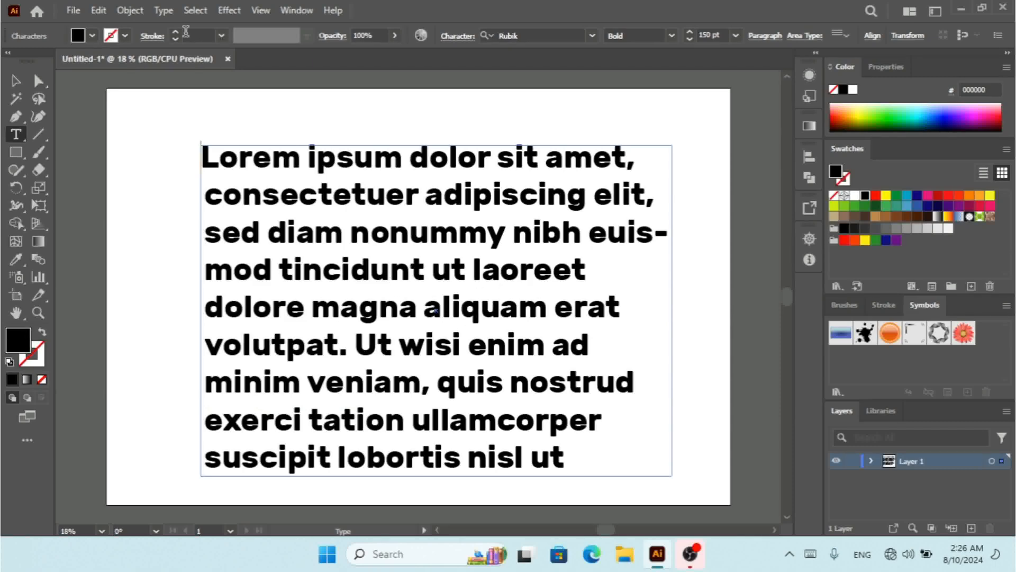
left_click(161, 15)
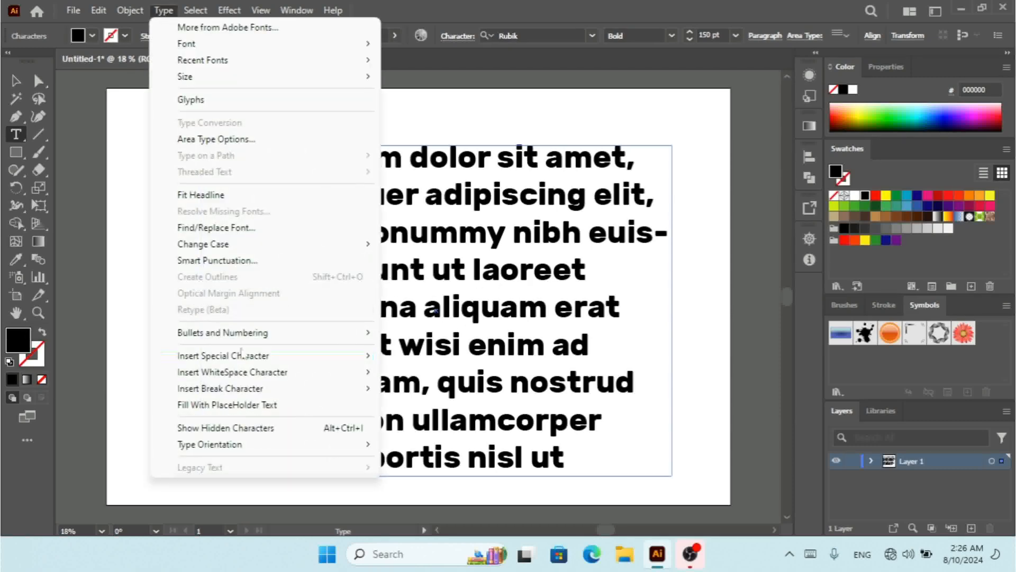
mouse_move(245, 359)
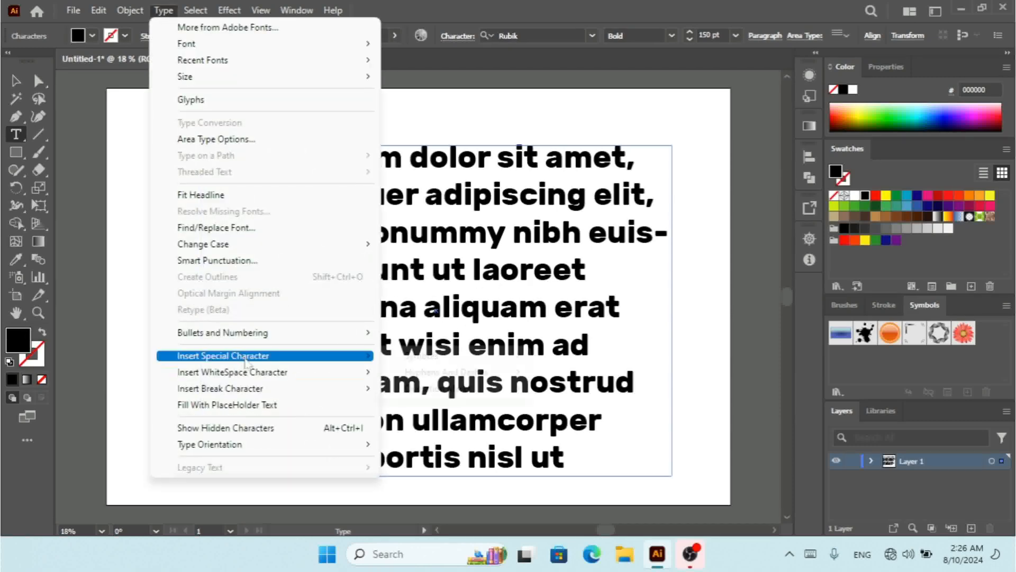
left_click(285, 405)
left_click(417, 308)
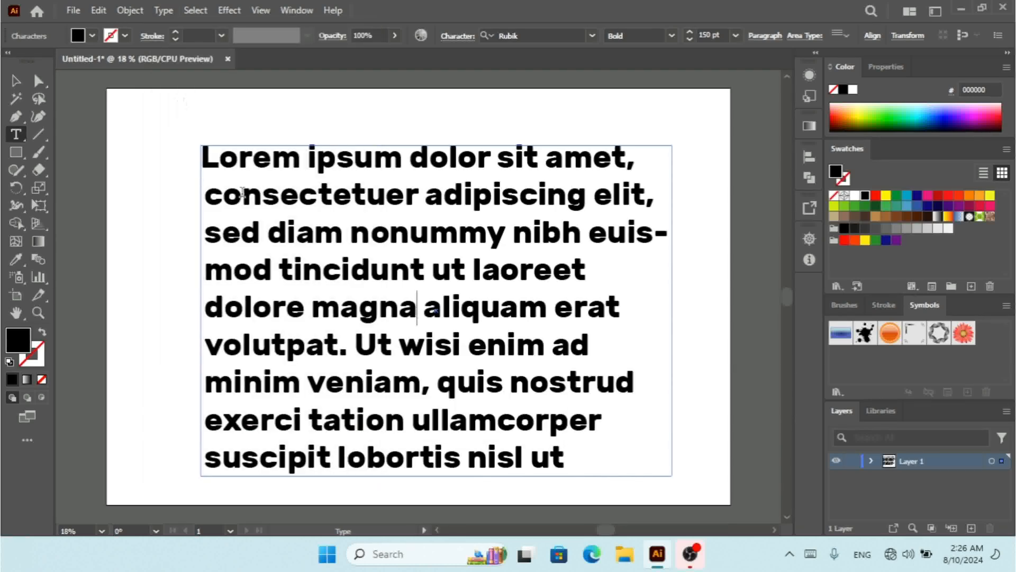
- Delete the text box and draw a larger area type box covering most of the artboard
left_click(14, 81)
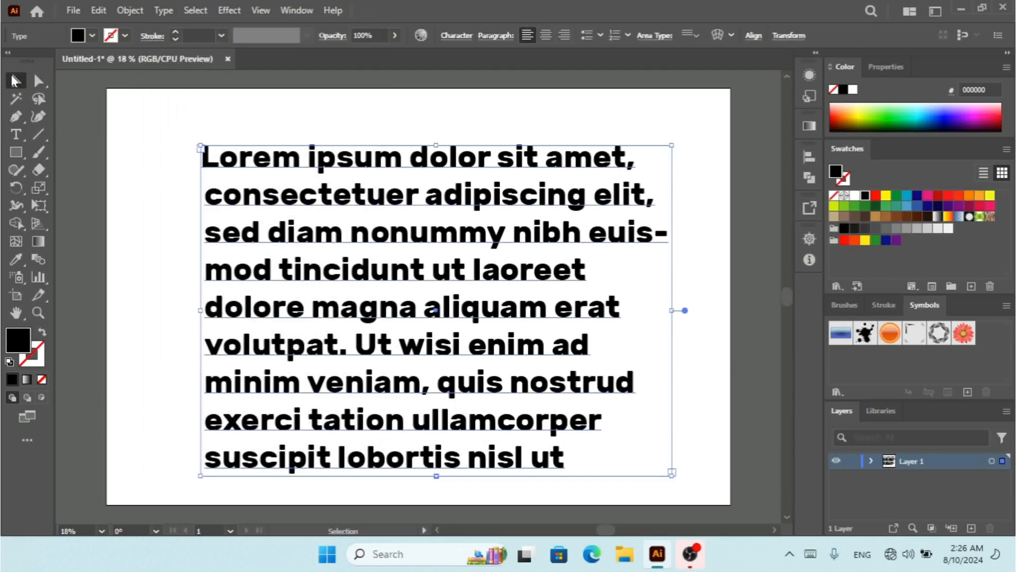
key("Delete")
left_click(16, 136)
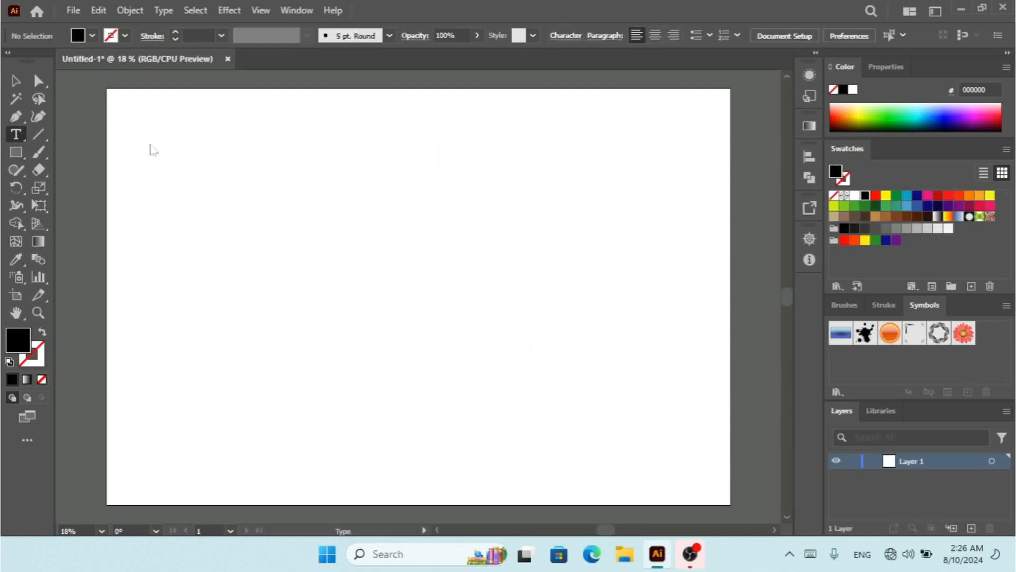
left_click_drag(161, 126, 713, 479)
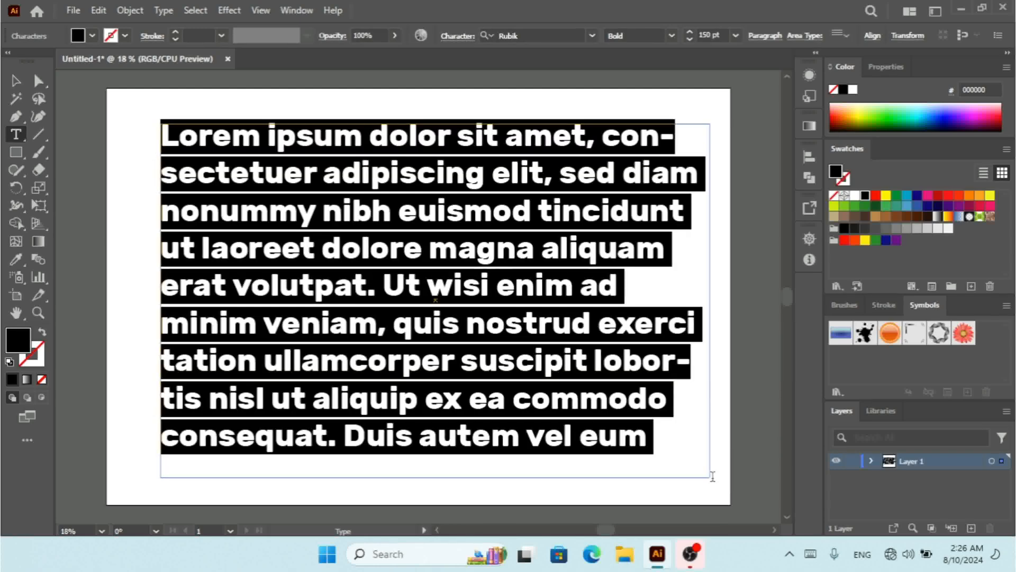
- Clear all the text from the new text box and refill it using the placeholder text command
left_click(456, 232)
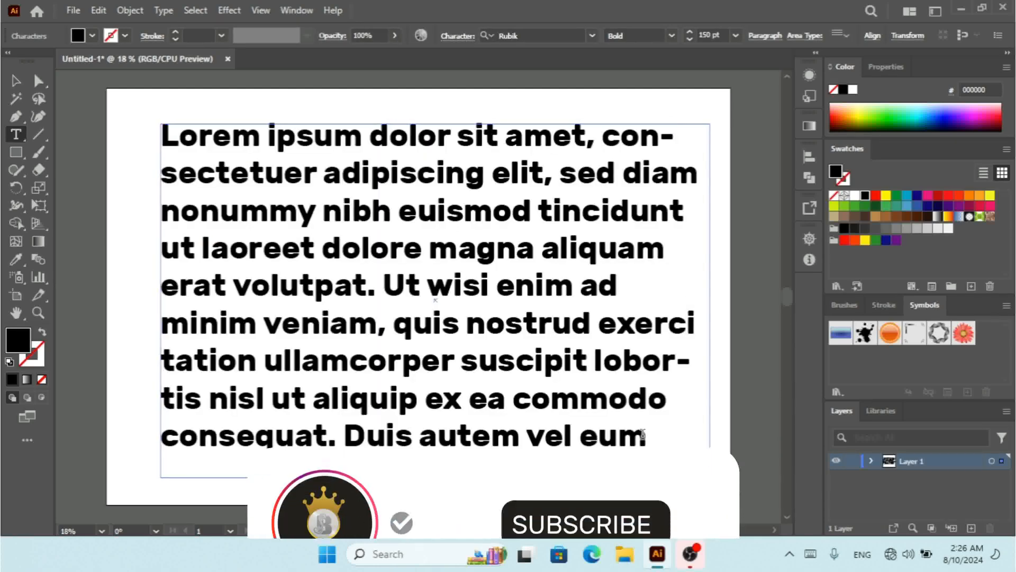
left_click_drag(646, 436, 165, 137)
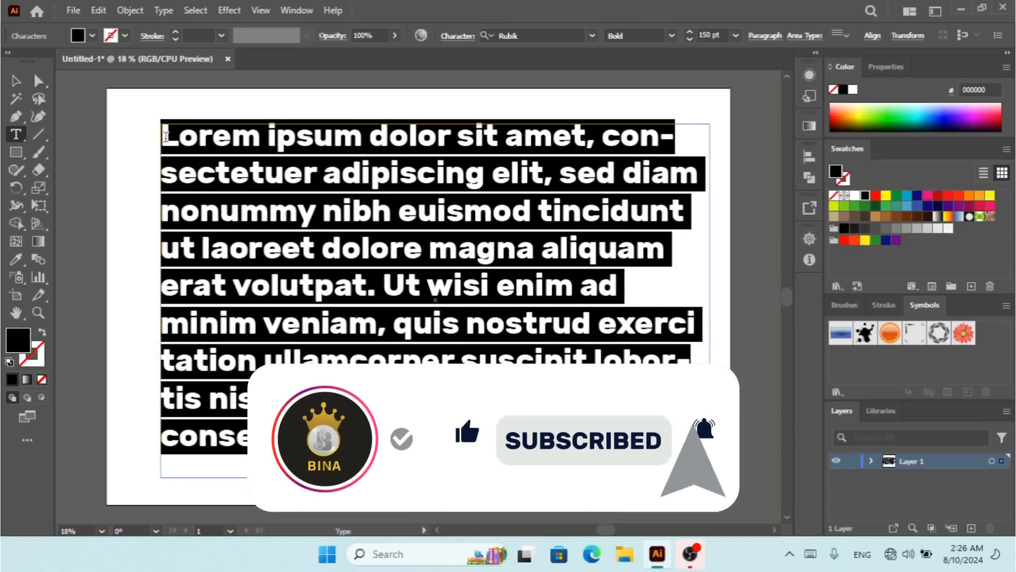
key("BackSpace")
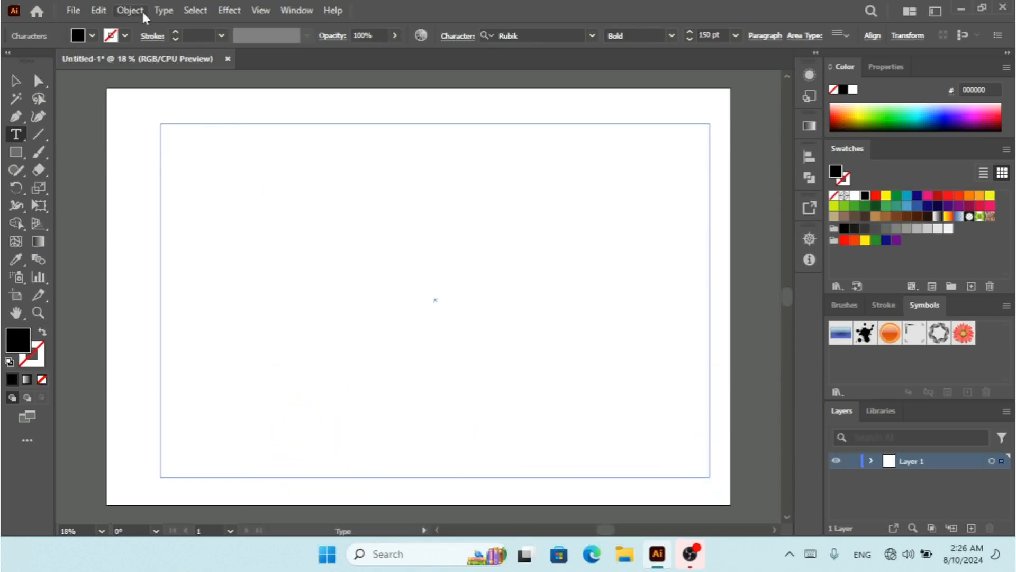
left_click(165, 10)
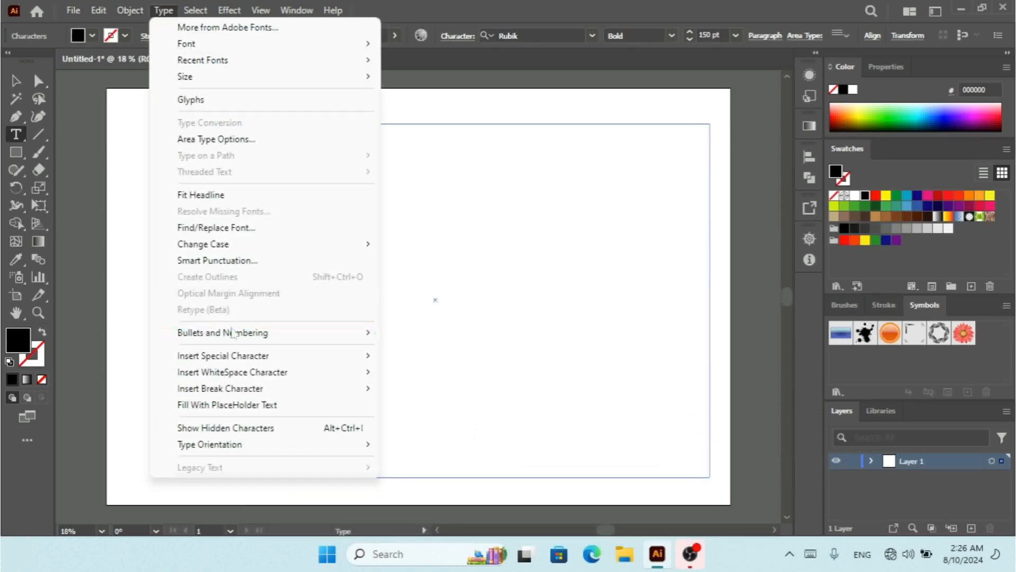
left_click(263, 405)
- Show the hidden characters in the text box and place the insertion point at the end of the text, after "eum"
left_click(170, 10)
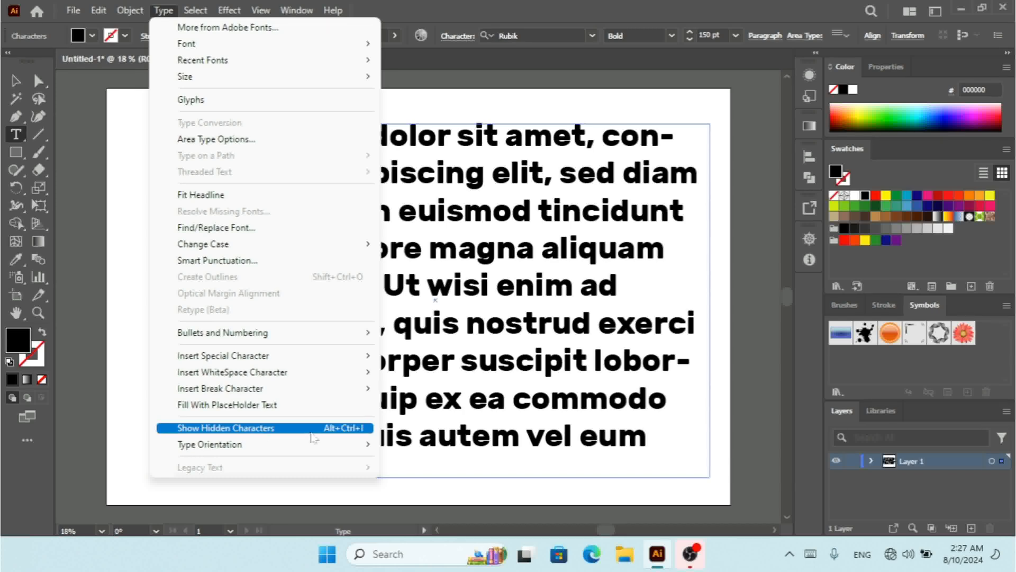
left_click(350, 434)
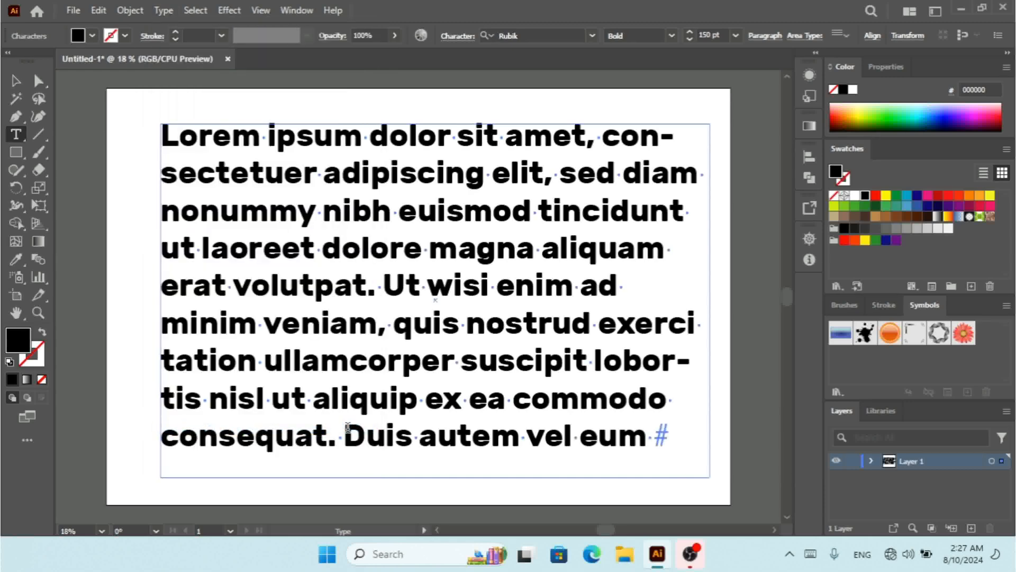
left_click(384, 290)
left_click(657, 434)
- Change the type orientation of the placeholder text box to Vertical
left_click(159, 10)
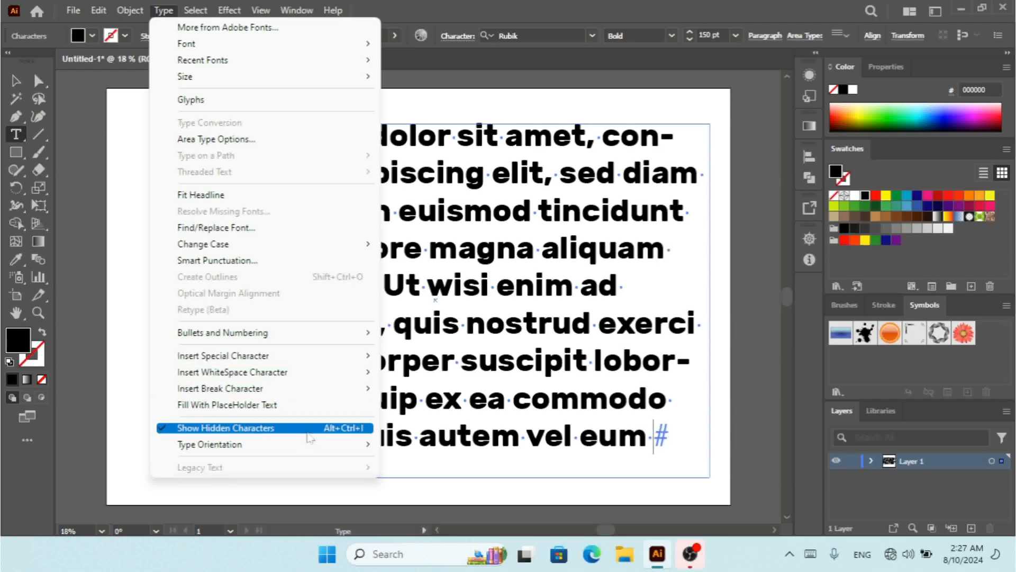
mouse_move(245, 448)
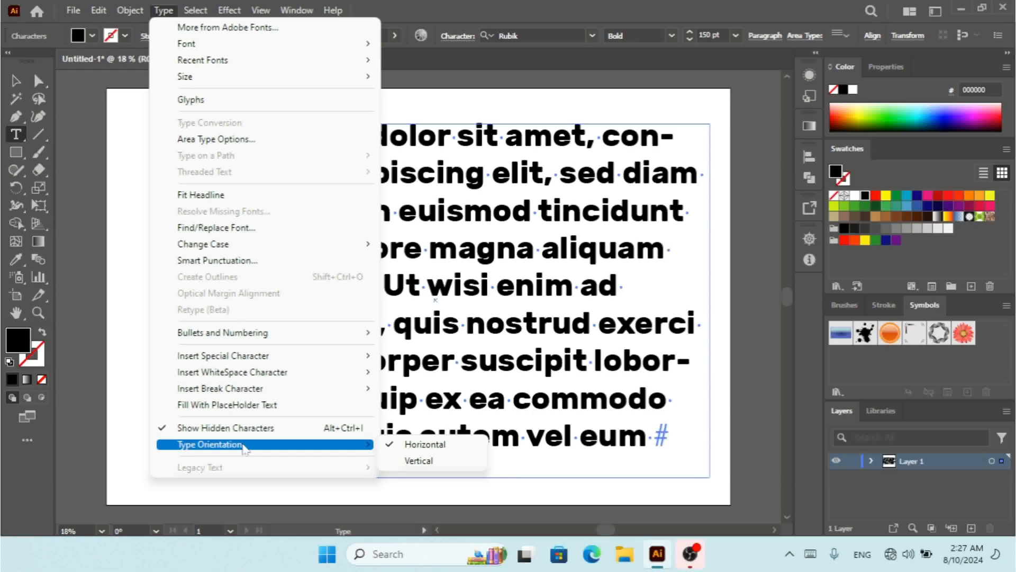
left_click(430, 462)
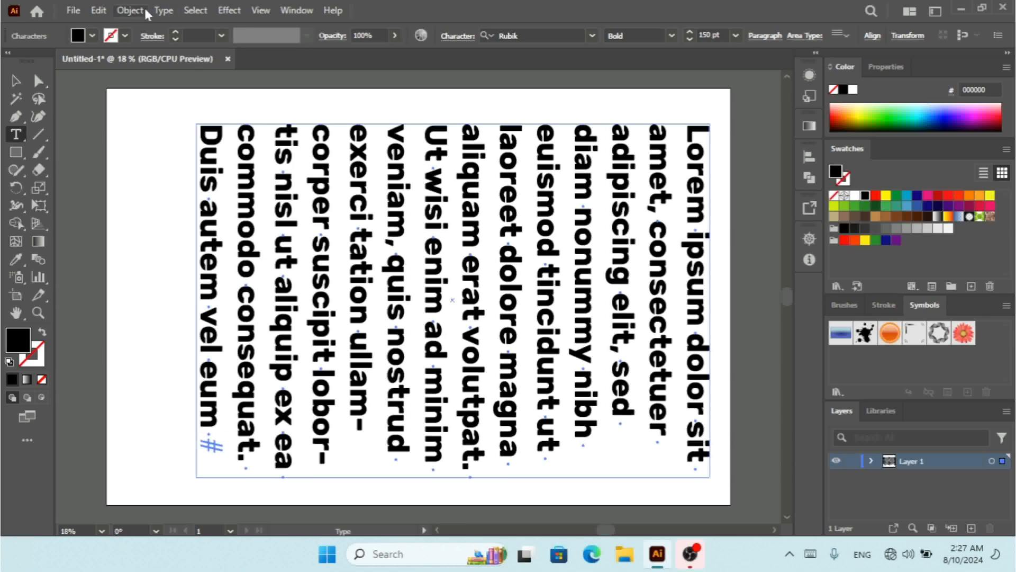
left_click(163, 10)
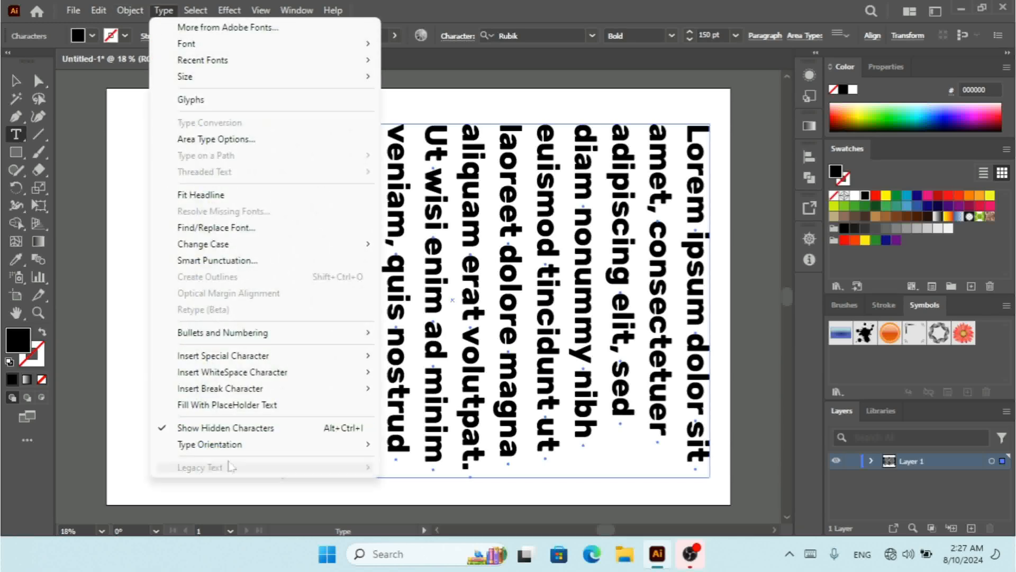
left_click(539, 245)
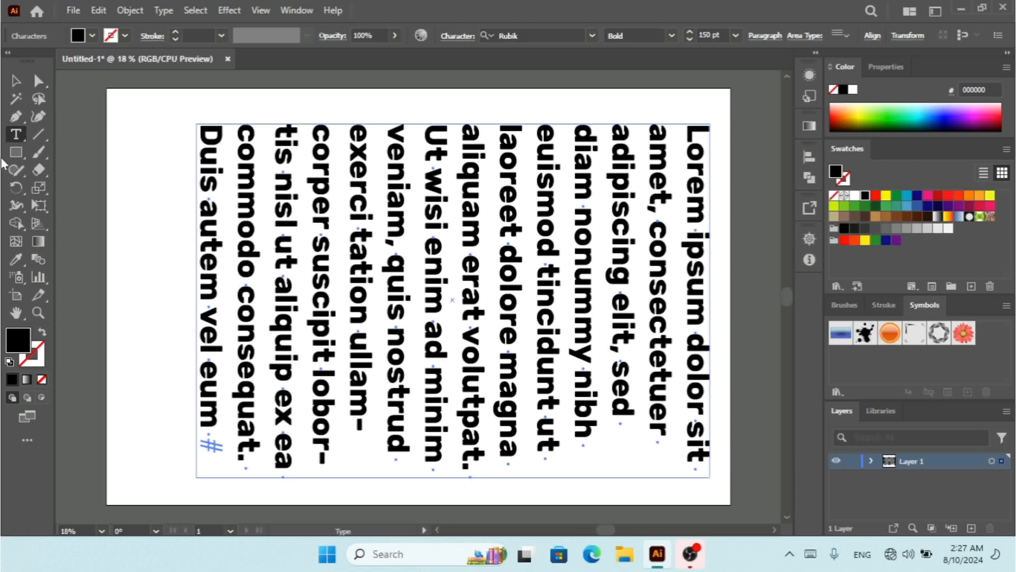
left_click(130, 10)
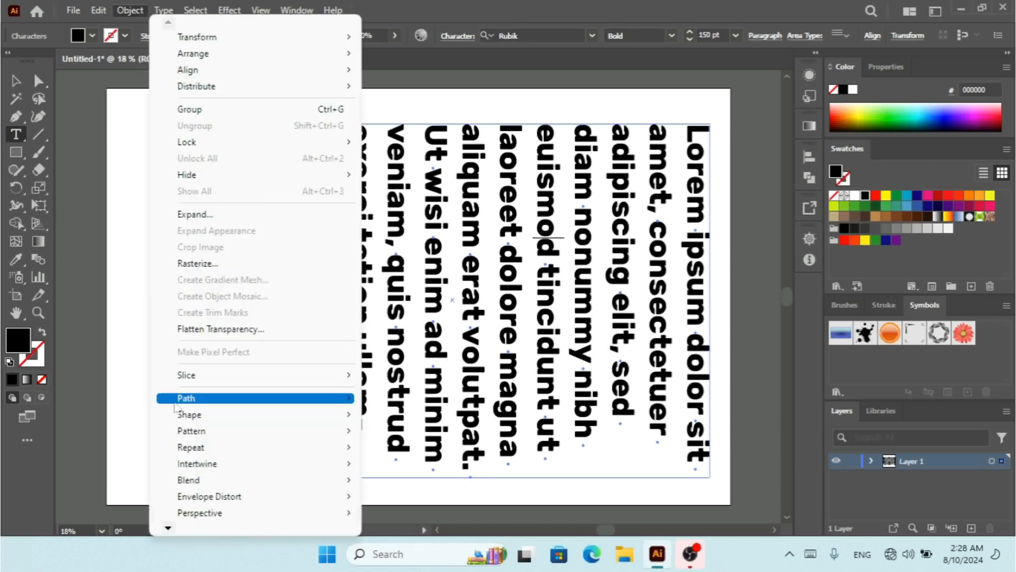
mouse_move(171, 7)
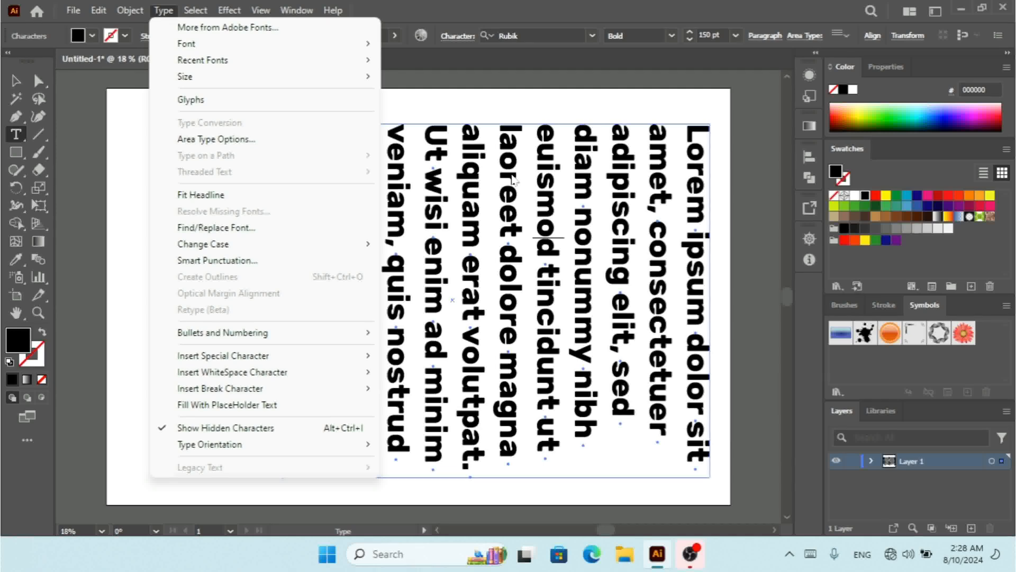
left_click(547, 205)
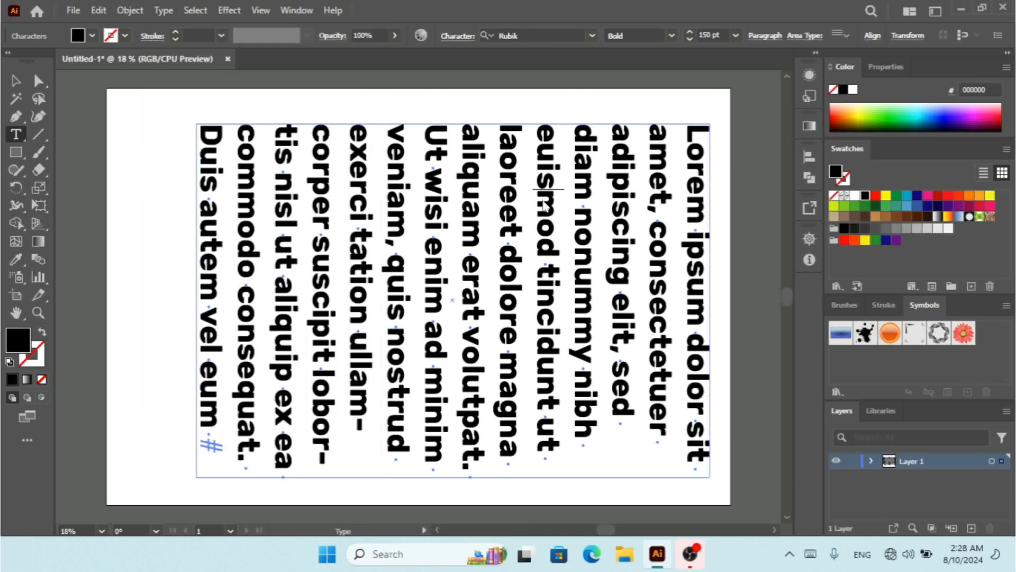
left_click(167, 14)
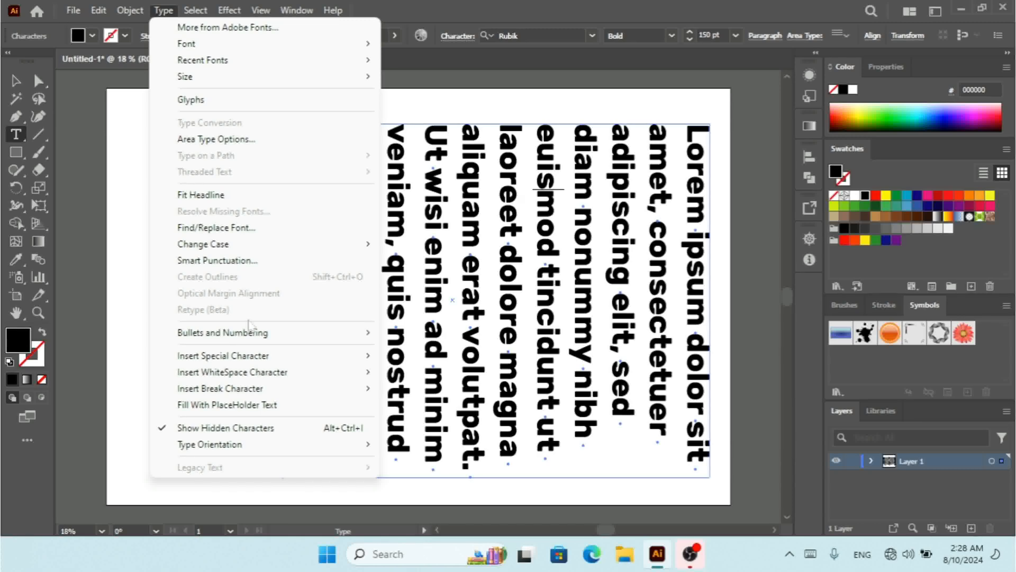
left_click(492, 198)
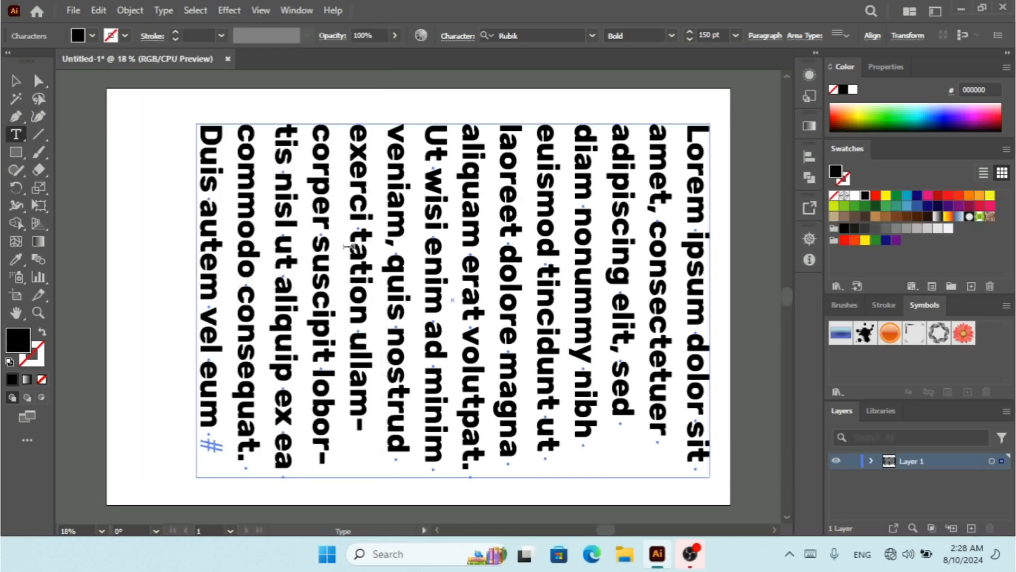
- Delete the vertical text box to leave the artboard empty
left_click(16, 81)
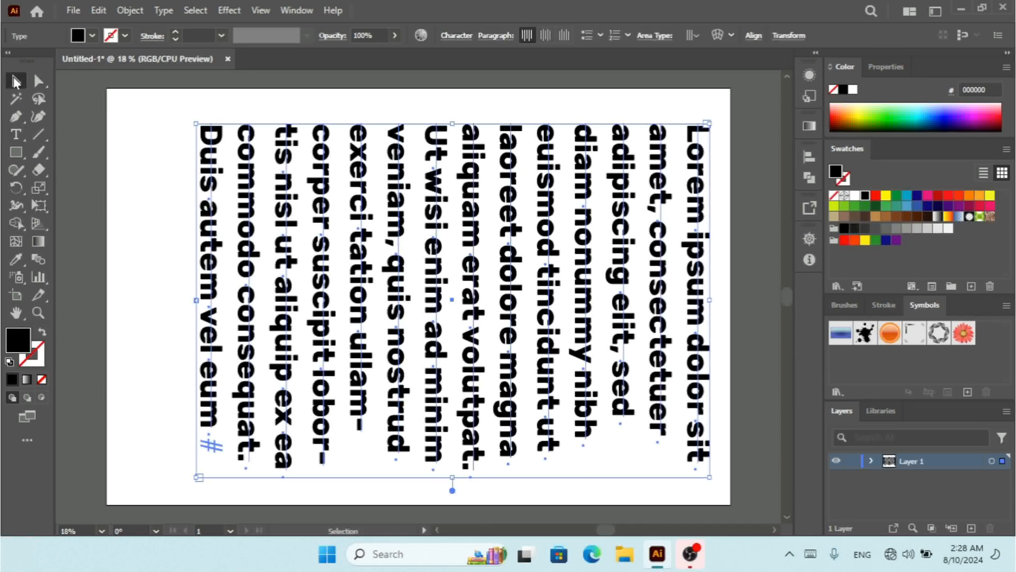
key("Delete")
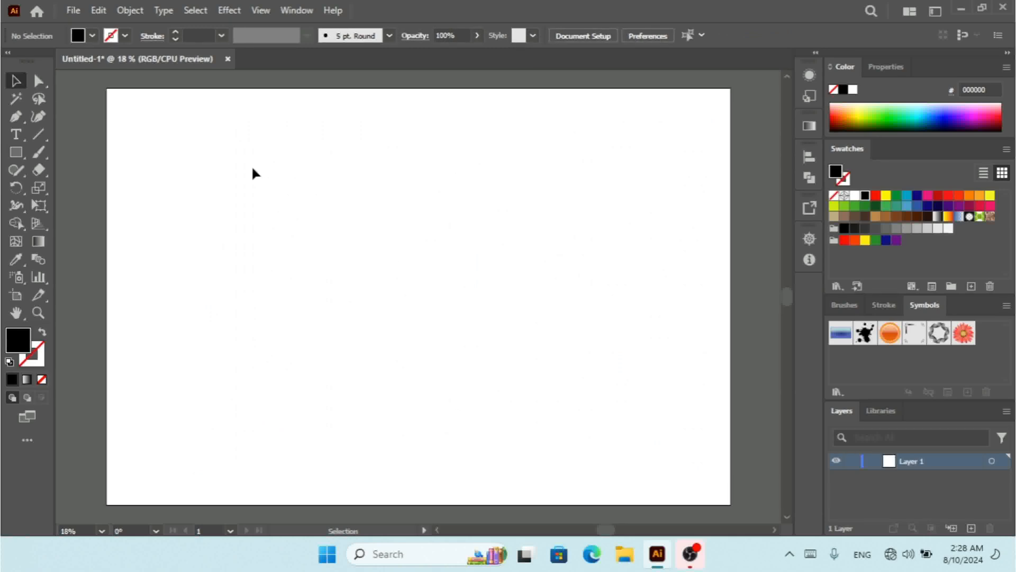
left_click_drag(171, 126, 686, 399)
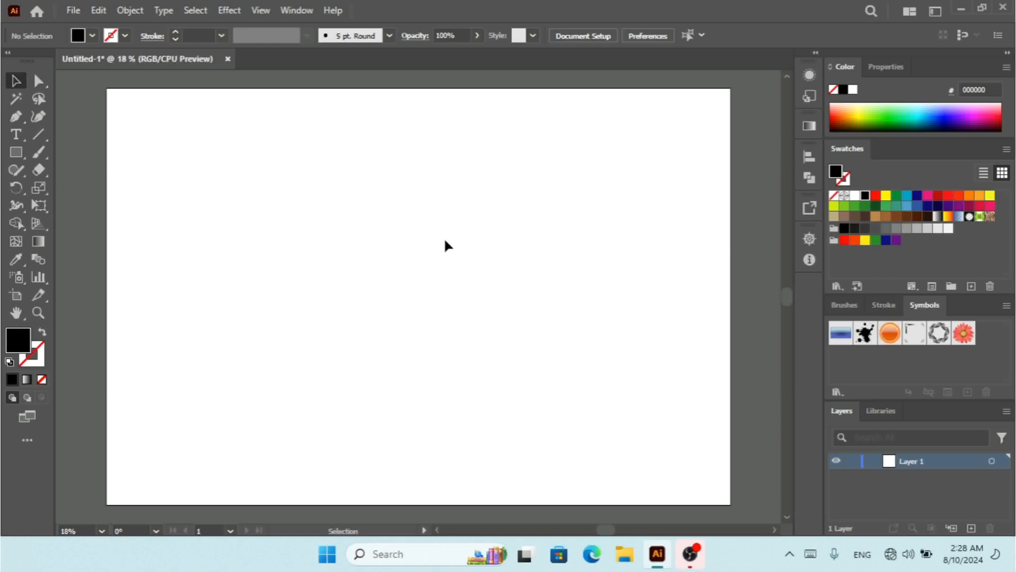